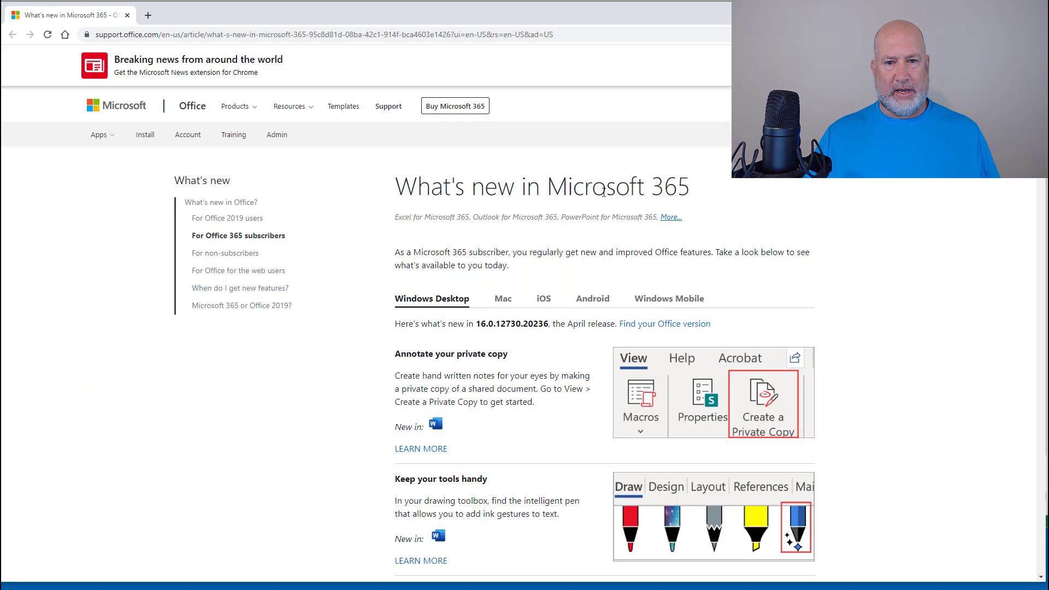
Scroll the 'What's new in Microsoft 365' article down to the 'Tame your big workbook' section.
{"action": "scroll", "coordinate": [593, 187], "scroll_direction": "down", "scroll_amount": 3}
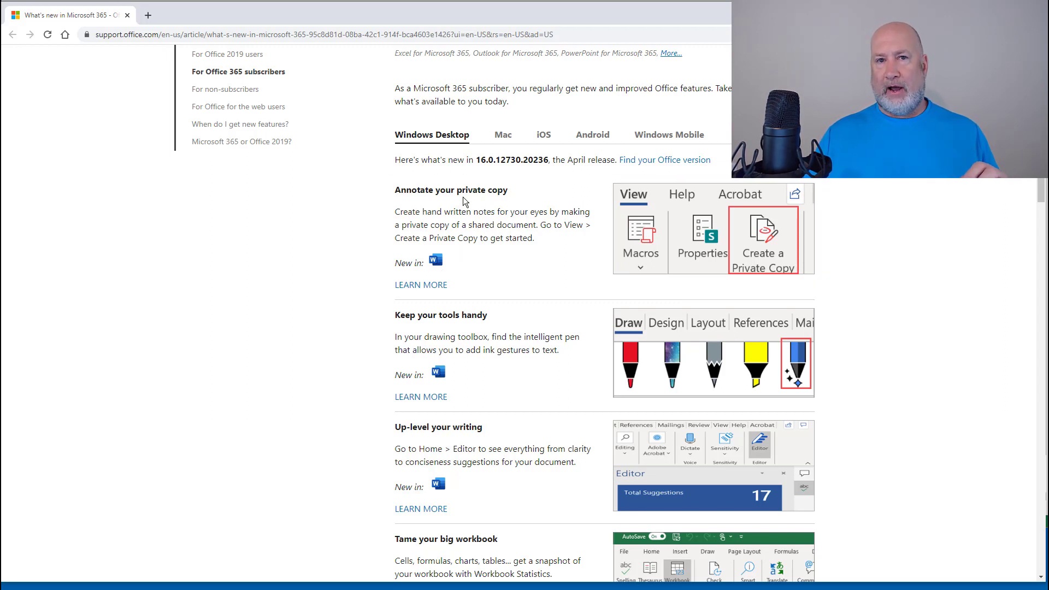
{"action": "scroll", "coordinate": [464, 197], "scroll_direction": "down", "scroll_amount": 5}
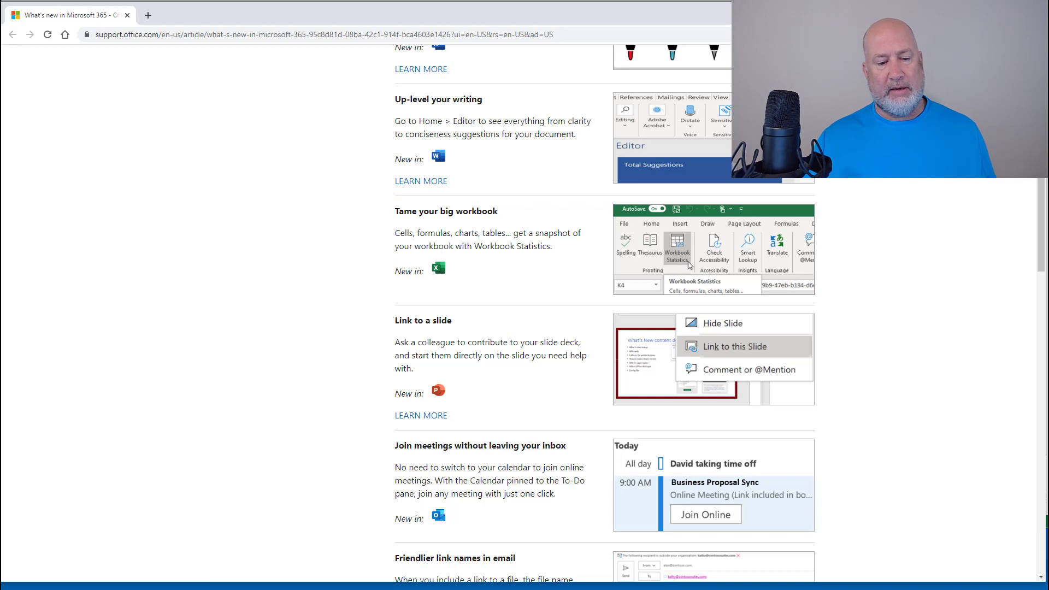
Bring the YouTube Data workbook's Sheet1 to the front with the Review ribbon showing.
{"action": "key", "text": "alt+Tab"}
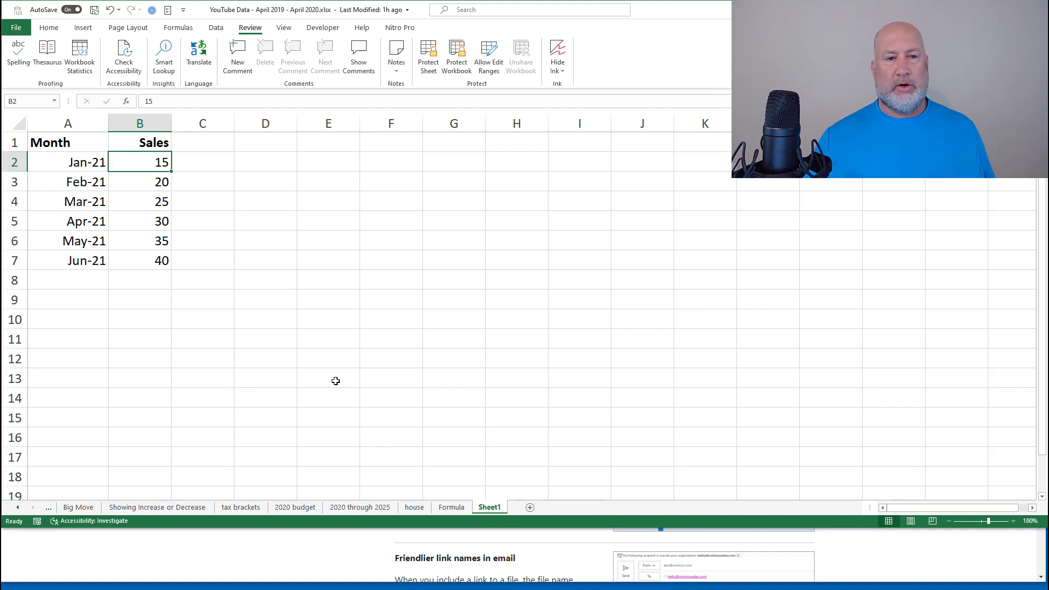
{"action": "left_click", "coordinate": [53, 30]}
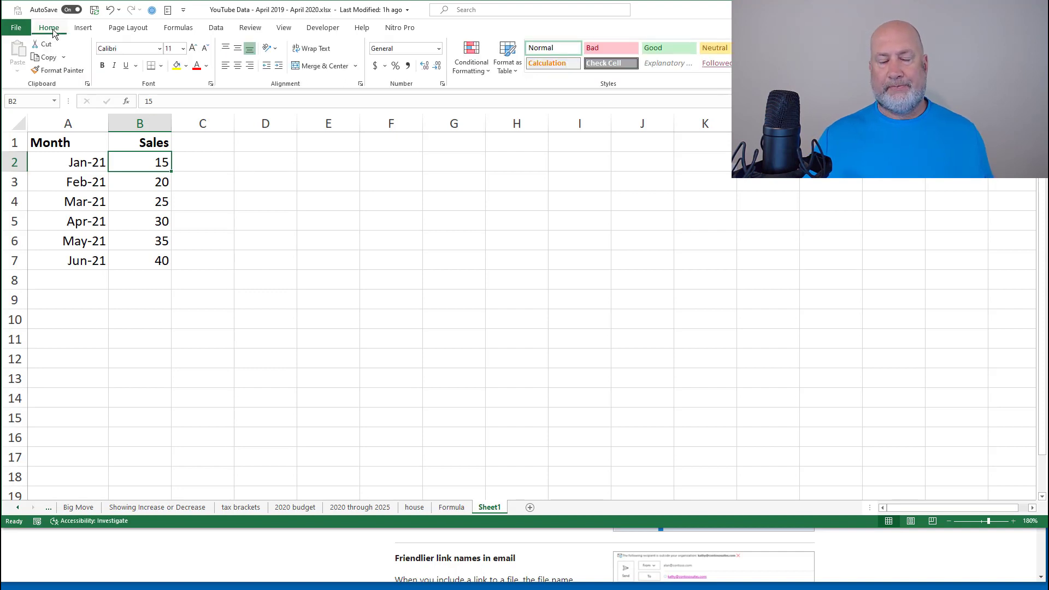
{"action": "left_click", "coordinate": [252, 32]}
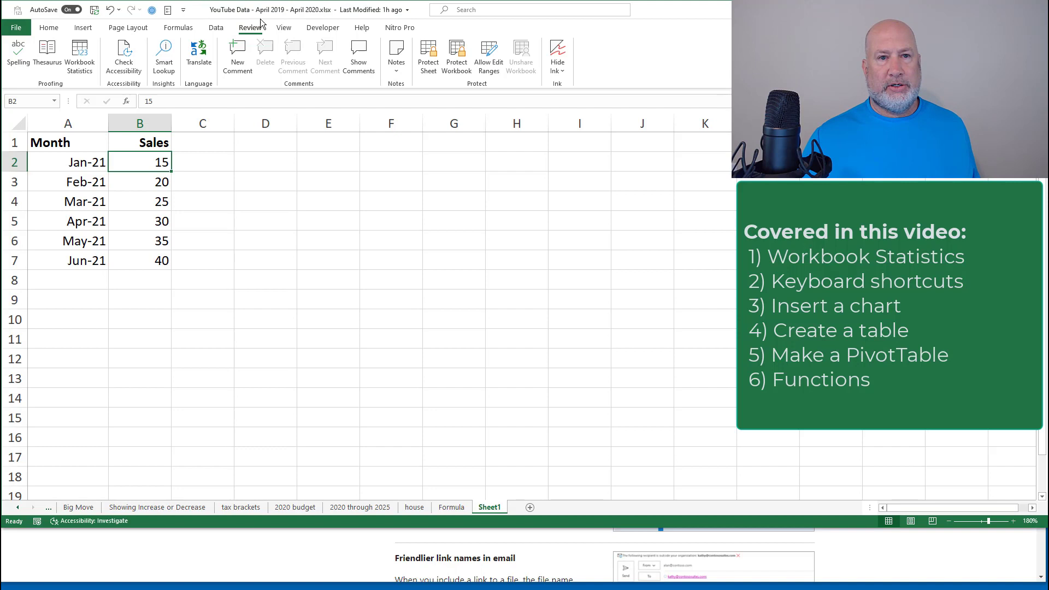
Open Workbook Statistics to see 14 cells with data, 17 sheets and 1015 formulas.
{"action": "left_click", "coordinate": [90, 64]}
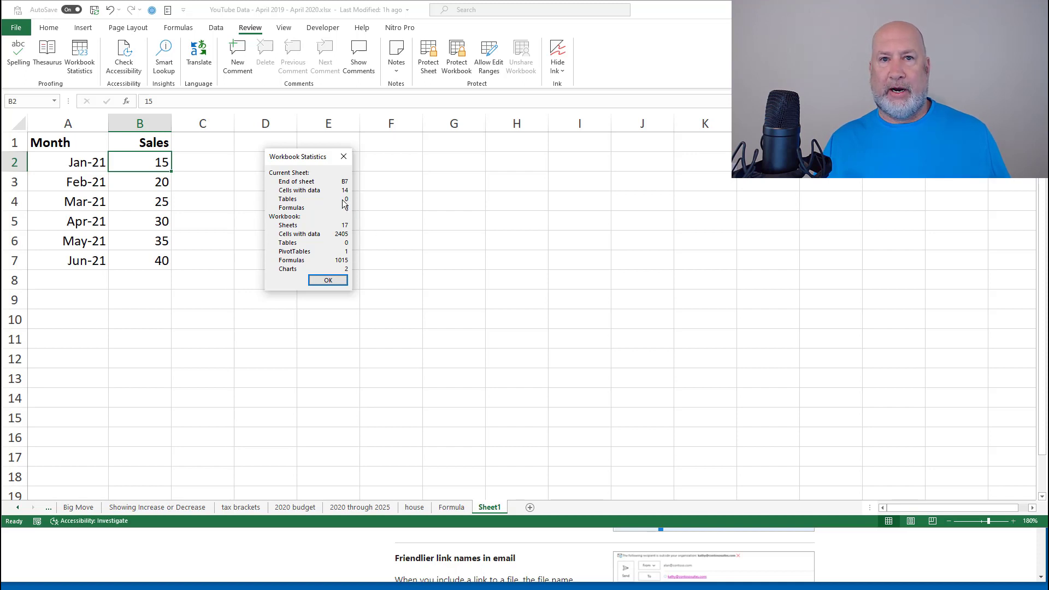
Close the statistics and AutoSum the Sales column into B9, giving 165.
{"action": "left_click", "coordinate": [337, 283]}
{"action": "left_click", "coordinate": [117, 181]}
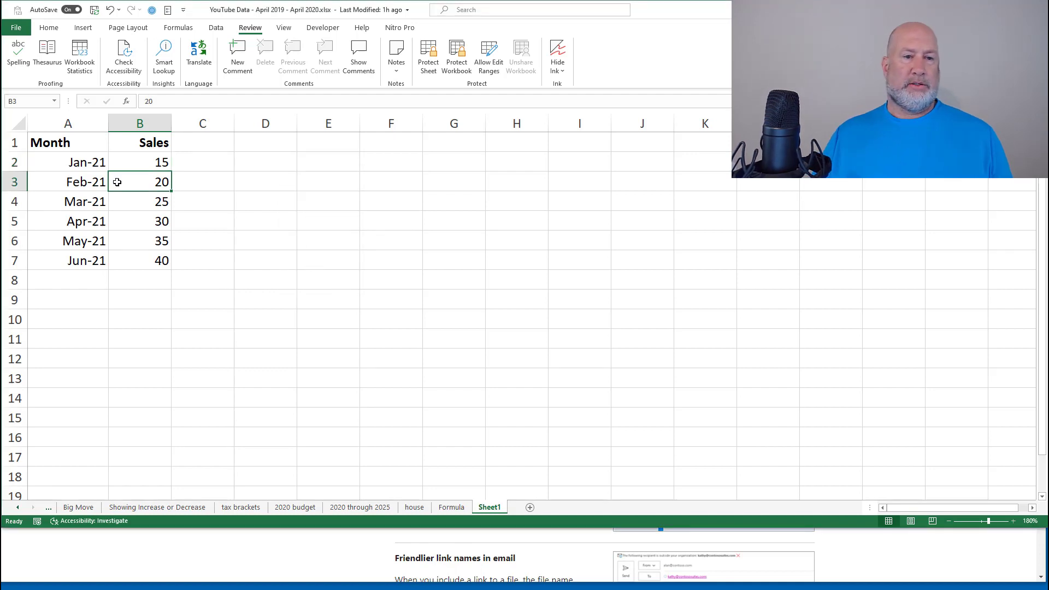
{"action": "left_click", "coordinate": [147, 301]}
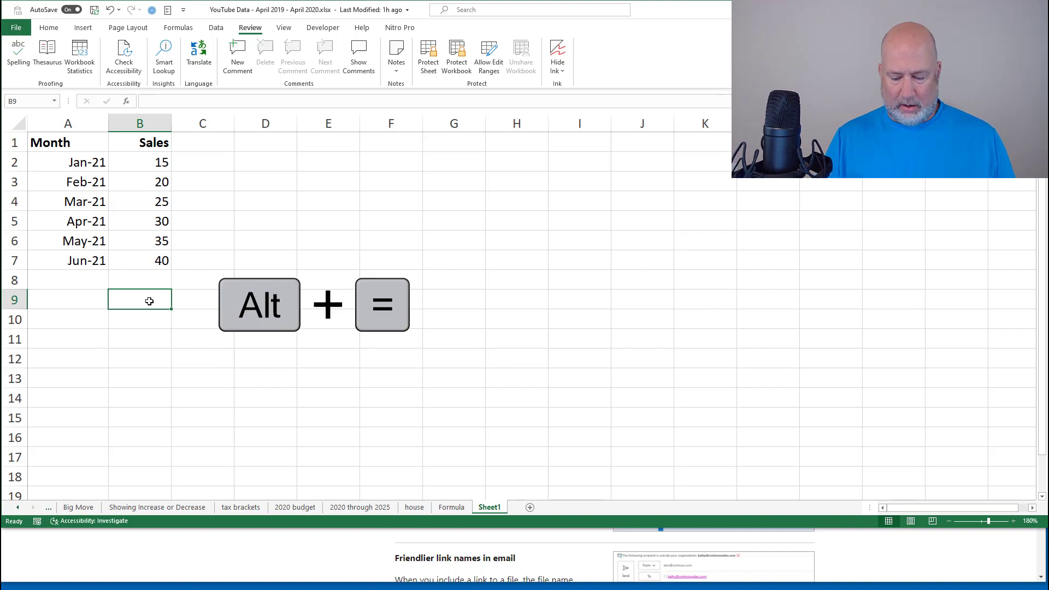
{"action": "key", "text": "alt+equal"}
{"action": "key", "text": "Return"}
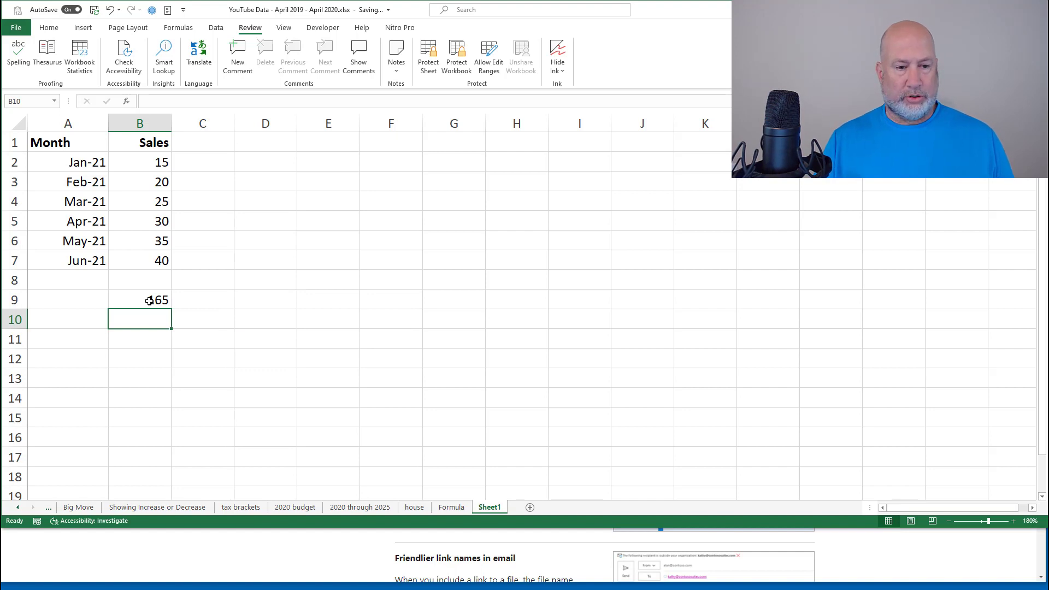
Turn B10's copied formula into an AVERAGE of the Sales figures, giving 27.5.
{"action": "key", "text": "ctrl+apostrophe"}
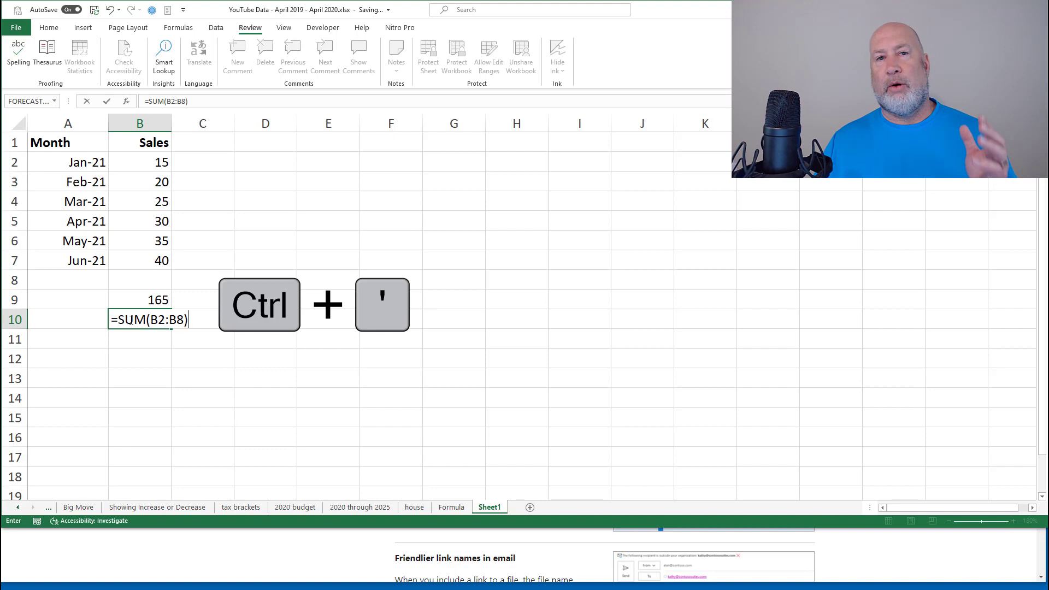
{"action": "double_click", "coordinate": [131, 320]}
{"action": "type", "text": "average"}
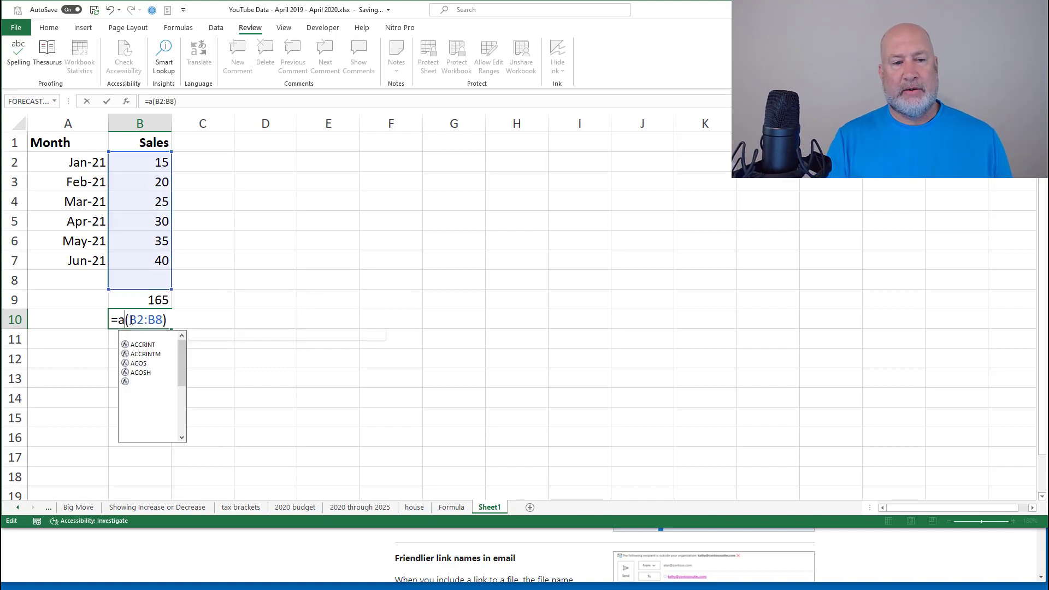
{"action": "key", "text": "Return"}
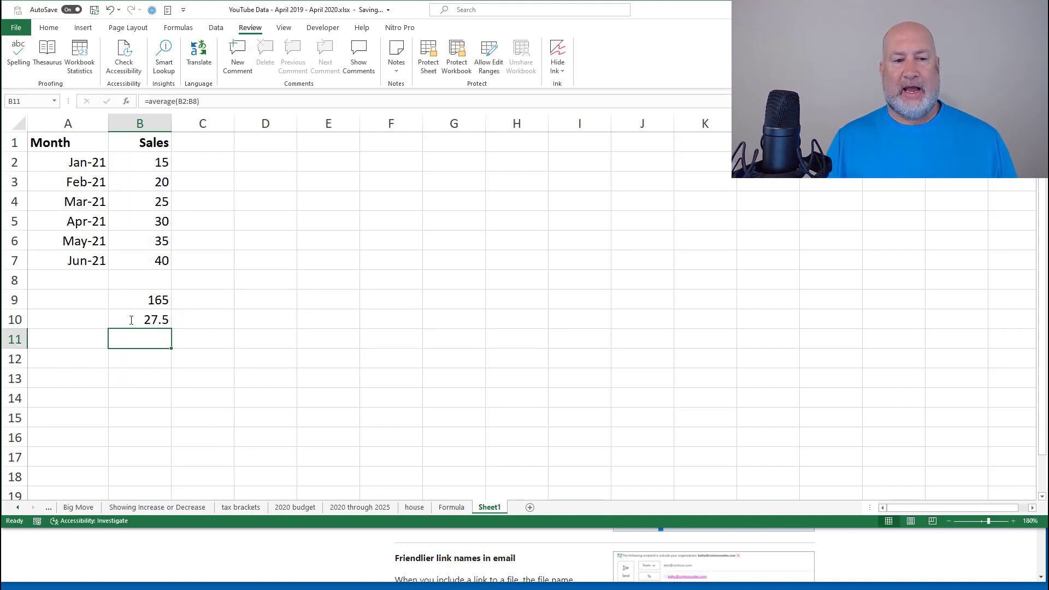
{"action": "left_click", "coordinate": [132, 321]}
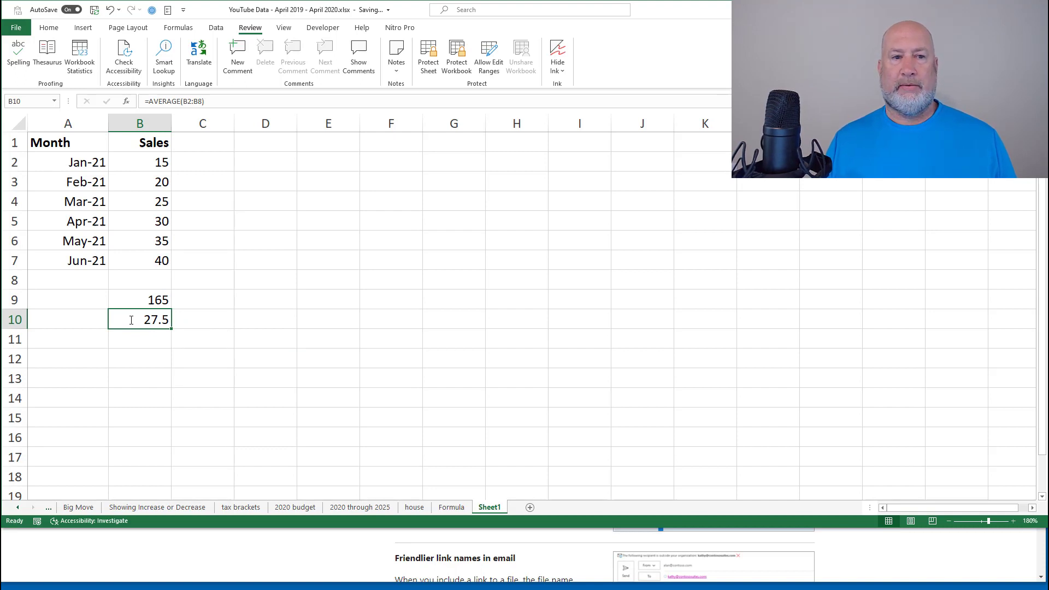
{"action": "key", "text": "Up"}
{"action": "key", "text": "Down"}
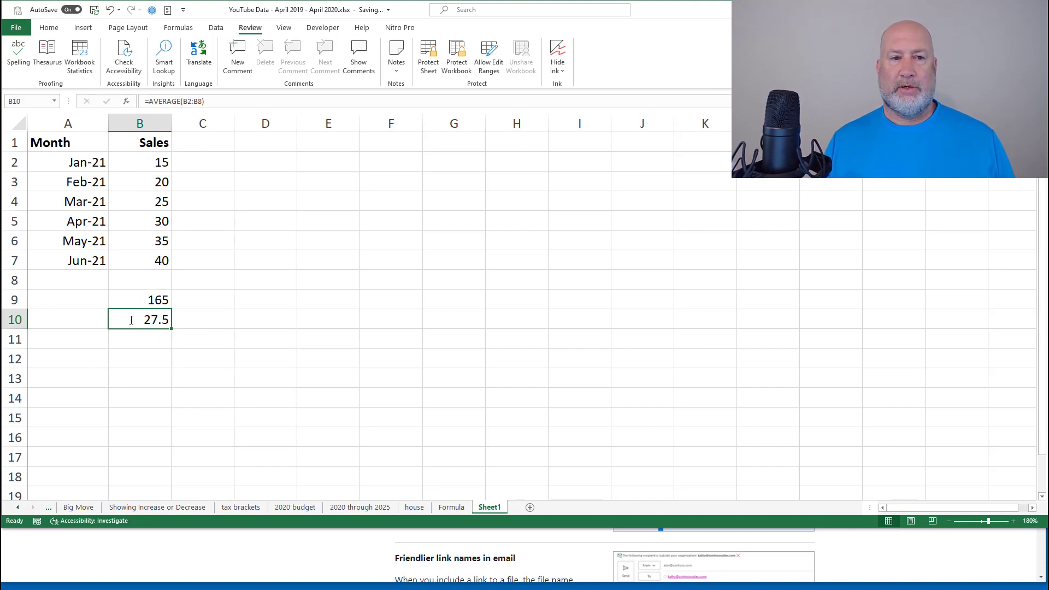
{"action": "key", "text": "Up"}
{"action": "key", "text": "Down"}
{"action": "key", "text": "Up"}
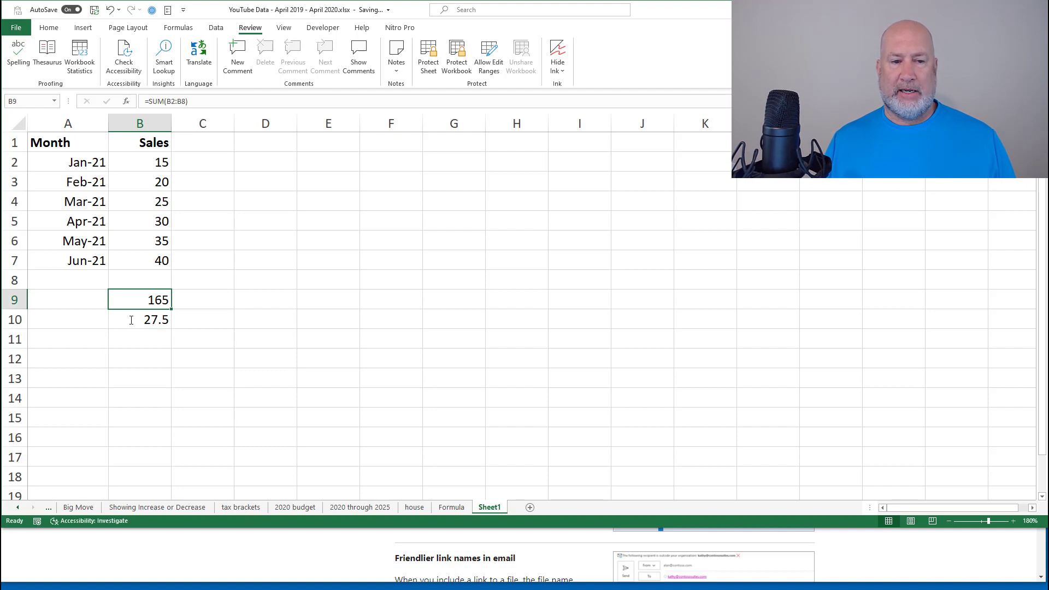
Show the B9 and B10 formulas as text with FORMULATEXT in C9:C10, autofitting column C.
{"action": "key", "text": "Right"}
{"action": "type", "text": "=form"}
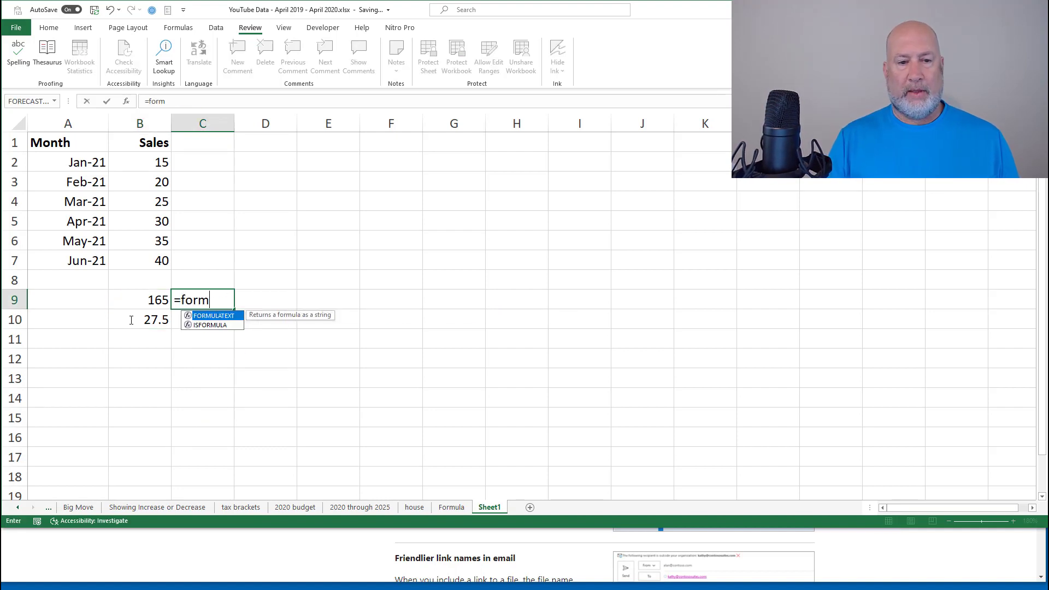
{"action": "key", "text": "Tab"}
{"action": "key", "text": "Left"}
{"action": "key", "text": "Return"}
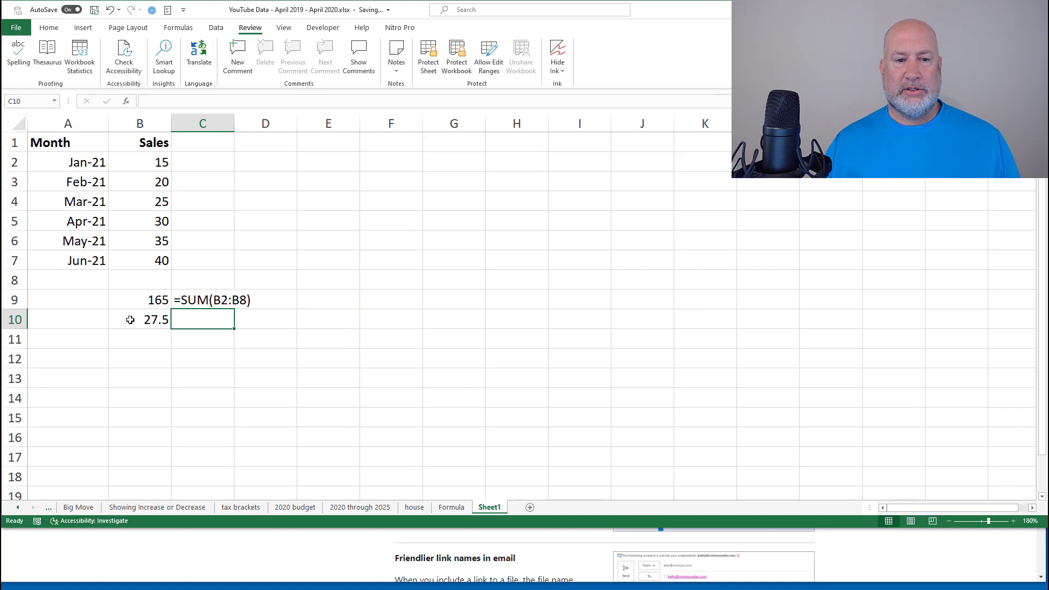
{"action": "left_click", "coordinate": [222, 298]}
{"action": "double_click", "coordinate": [236, 310]}
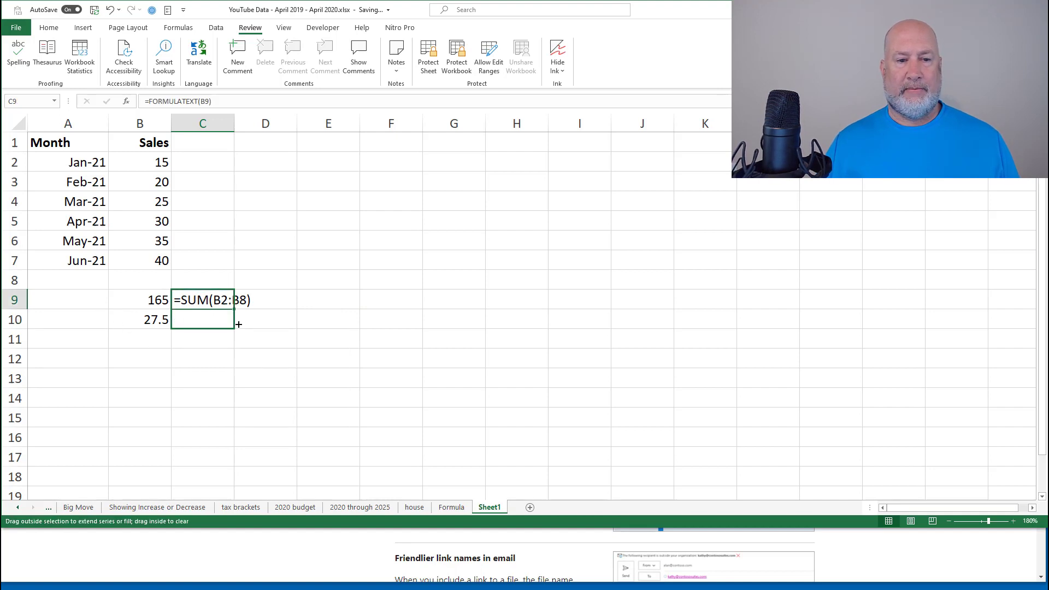
{"action": "double_click", "coordinate": [234, 123]}
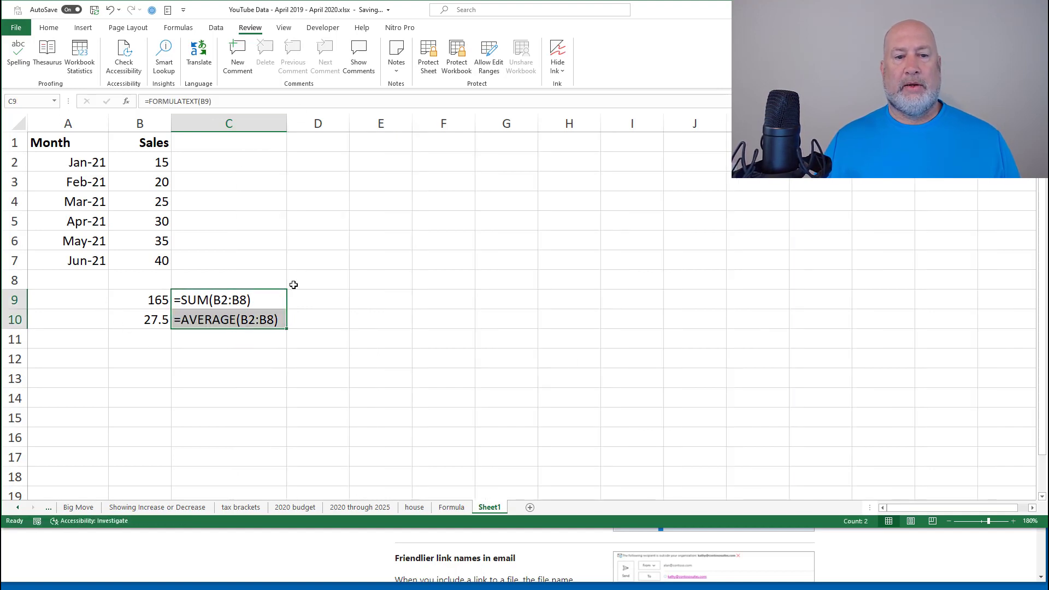
Save the workbook and reopen Workbook Statistics, now showing 4 sheet formulas and 1019 total.
{"action": "left_click", "coordinate": [229, 306]}
{"action": "left_click", "coordinate": [162, 209]}
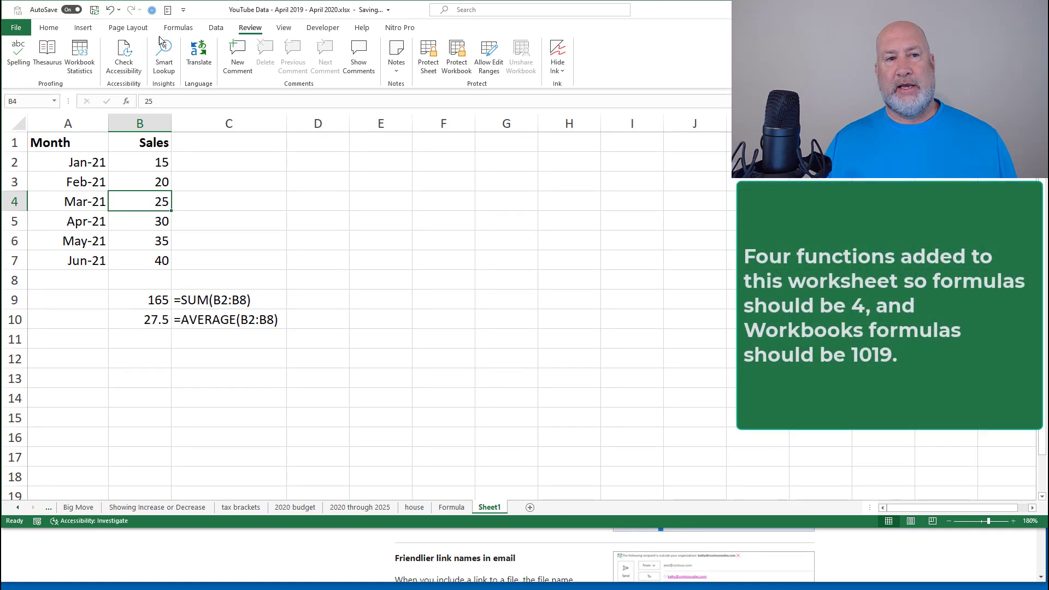
{"action": "left_click", "coordinate": [95, 13]}
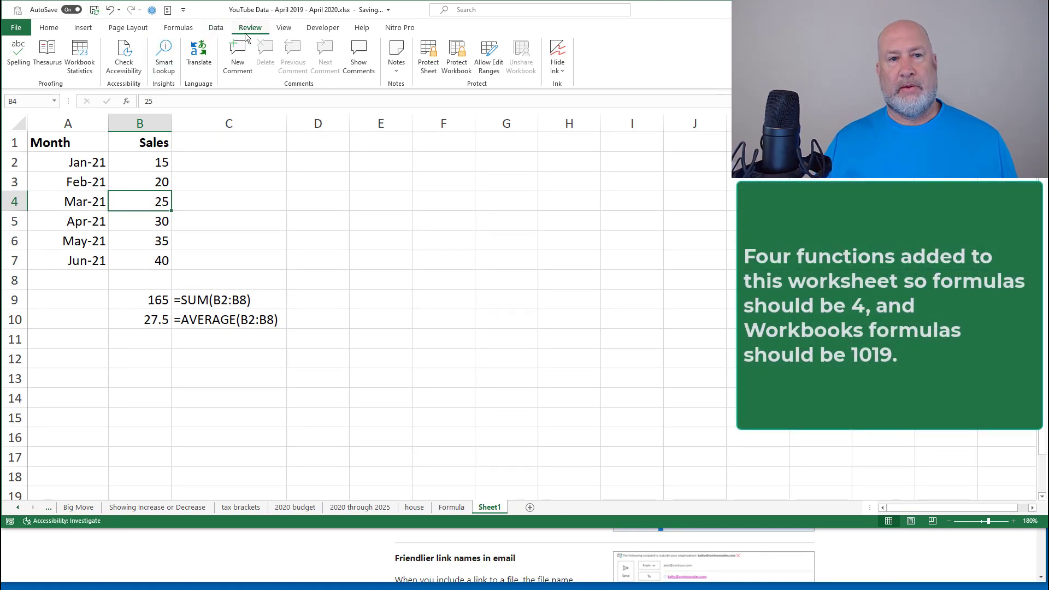
{"action": "left_click", "coordinate": [80, 56]}
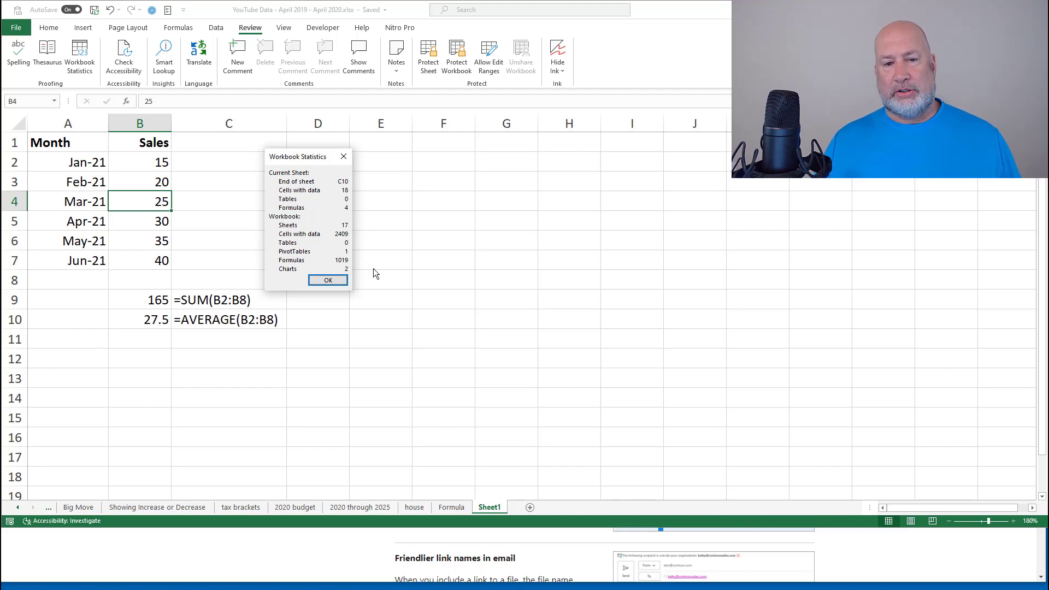
Clear the total, average and formula-text cells in B9:C10.
{"action": "left_click", "coordinate": [328, 280]}
{"action": "left_click_drag", "start_coordinate": [317, 299], "coordinate": [317, 282]}
{"action": "left_click_drag", "start_coordinate": [173, 301], "coordinate": [176, 443]}
{"action": "key", "text": "Delete"}
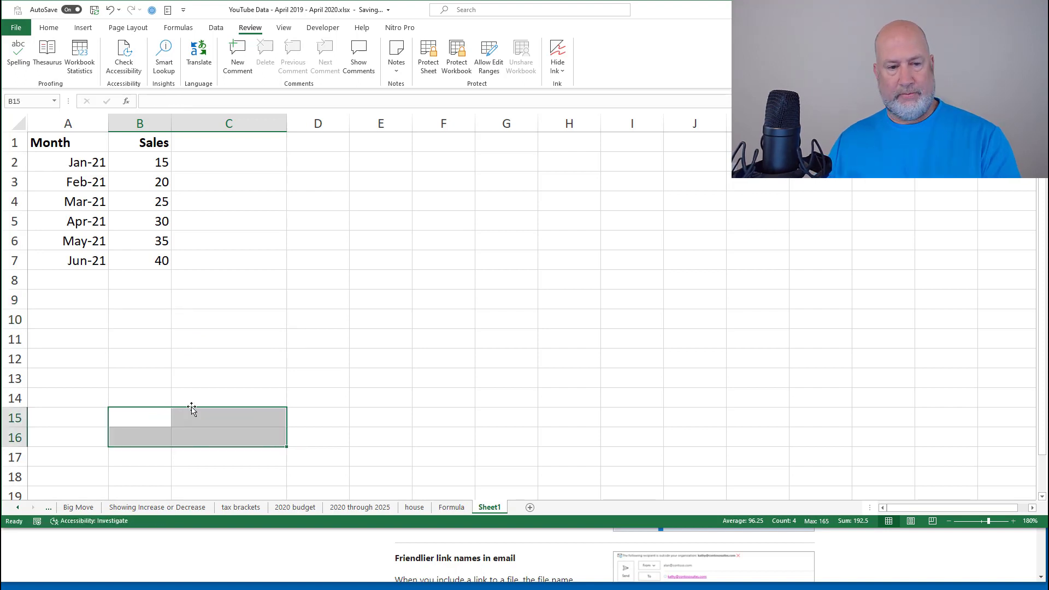
{"action": "left_click", "coordinate": [169, 296]}
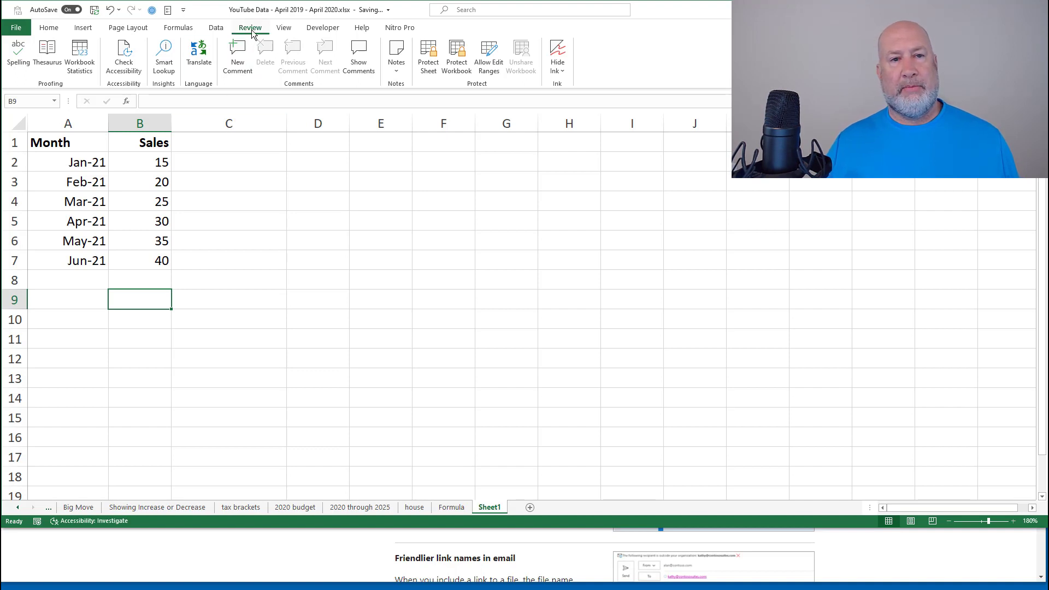
Recheck Workbook Statistics: 14 cells, 0 sheet formulas, 1015 formulas workbook-wide.
{"action": "left_click", "coordinate": [86, 66]}
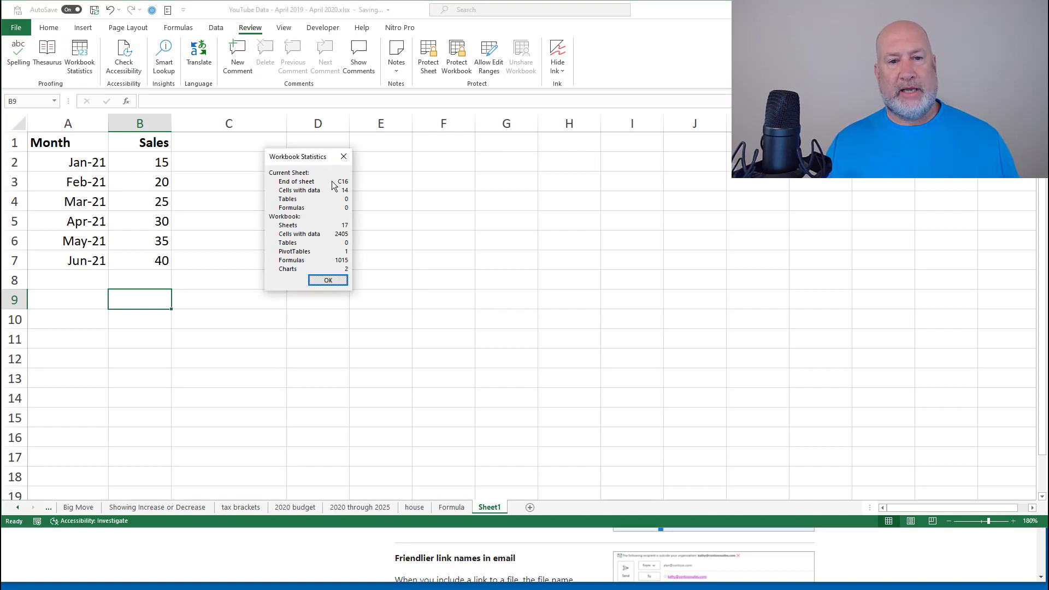
{"action": "left_click", "coordinate": [323, 281]}
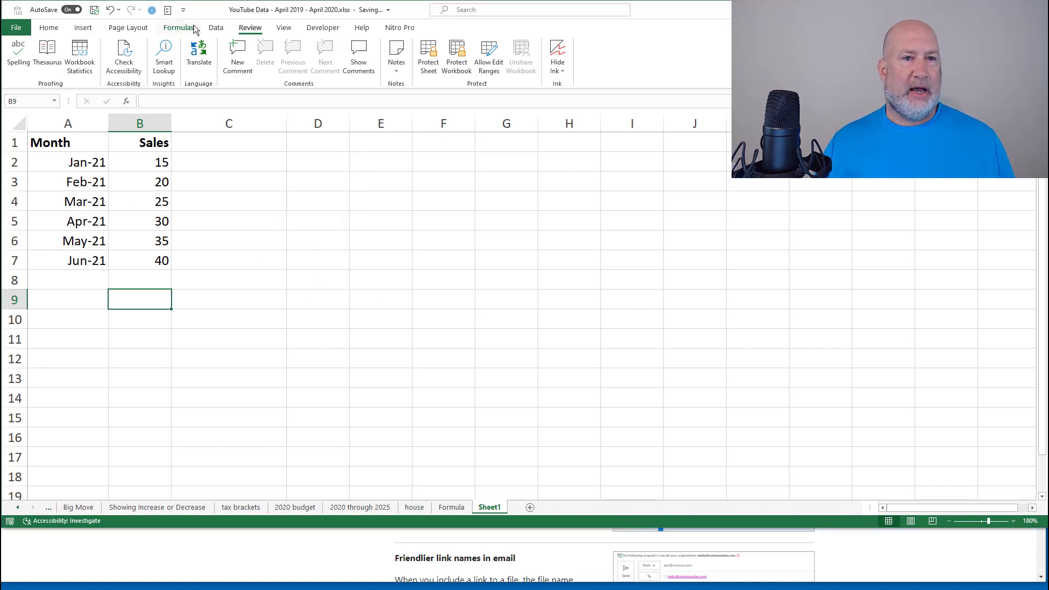
{"action": "left_click", "coordinate": [80, 58]}
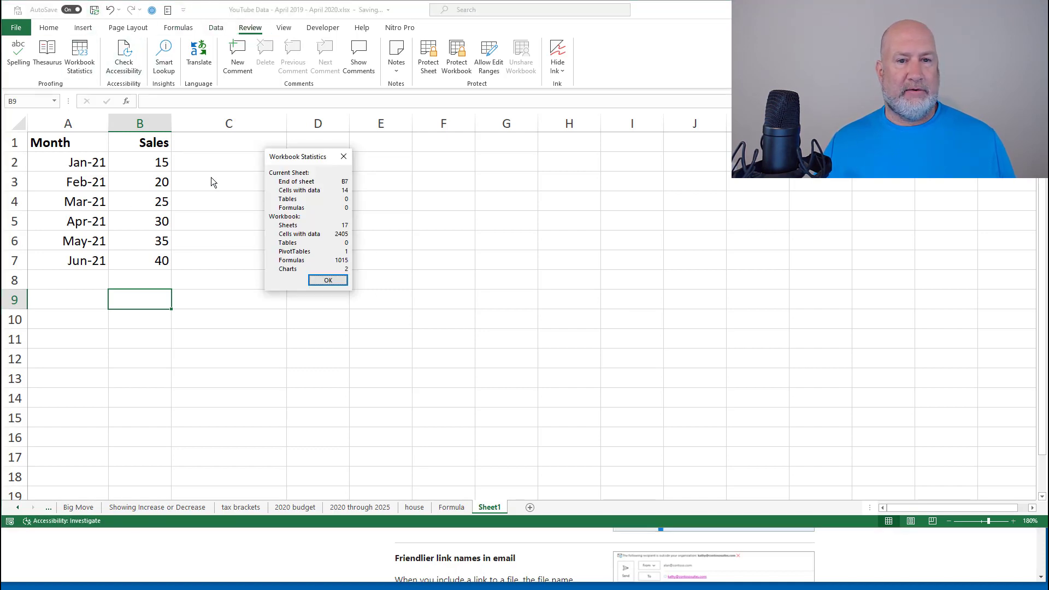
Convert the Month/Sales range A1:B7 into Table1 with headers using Ctrl+T.
{"action": "left_click", "coordinate": [327, 279]}
{"action": "left_click", "coordinate": [166, 243]}
{"action": "left_click", "coordinate": [85, 260]}
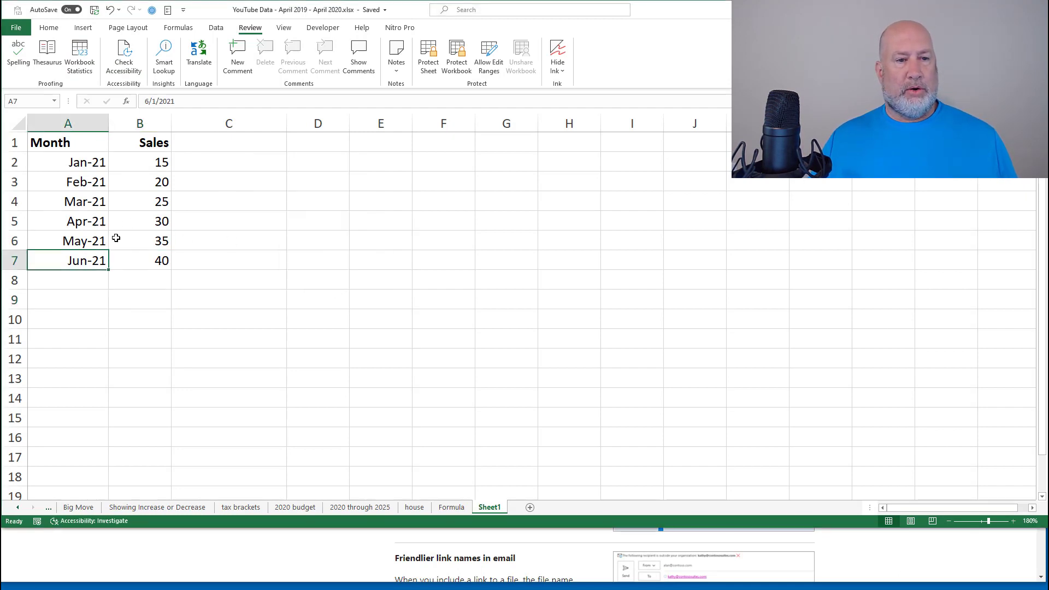
{"action": "left_click", "coordinate": [136, 221]}
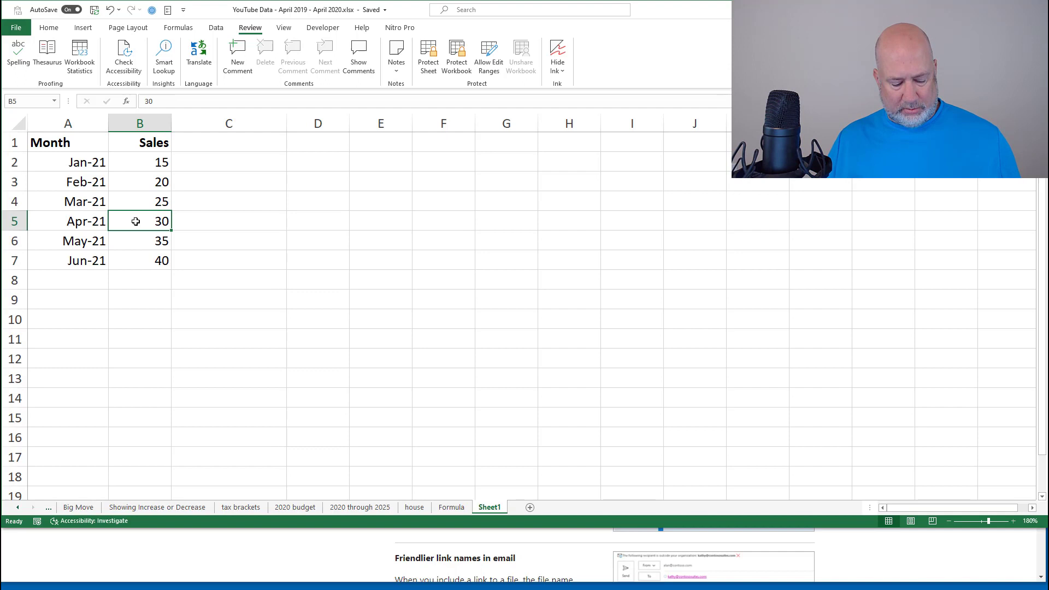
{"action": "key", "text": "ctrl+t"}
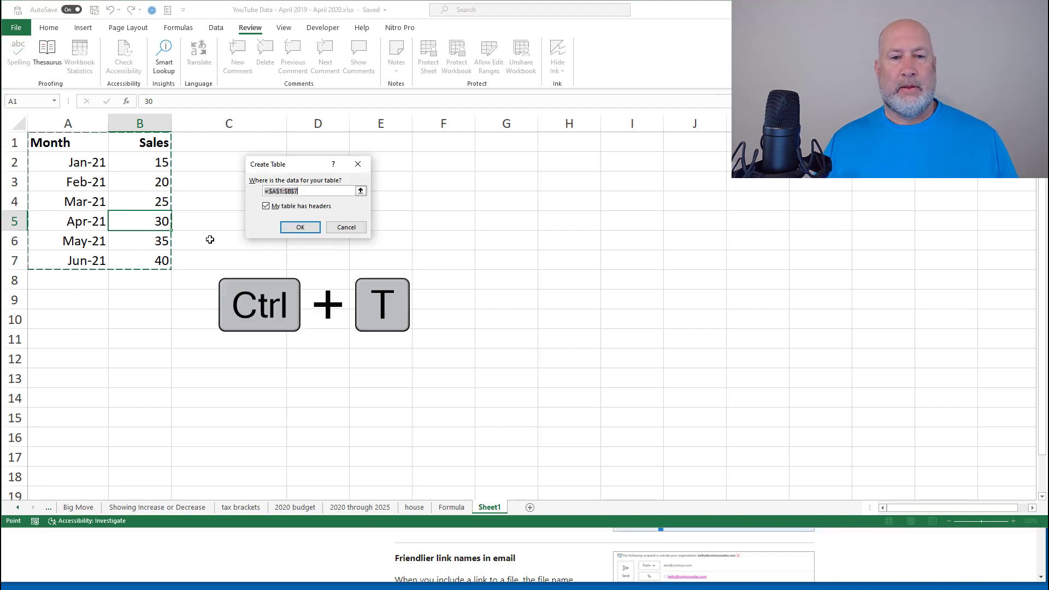
{"action": "left_click", "coordinate": [309, 230]}
{"action": "left_click", "coordinate": [139, 196]}
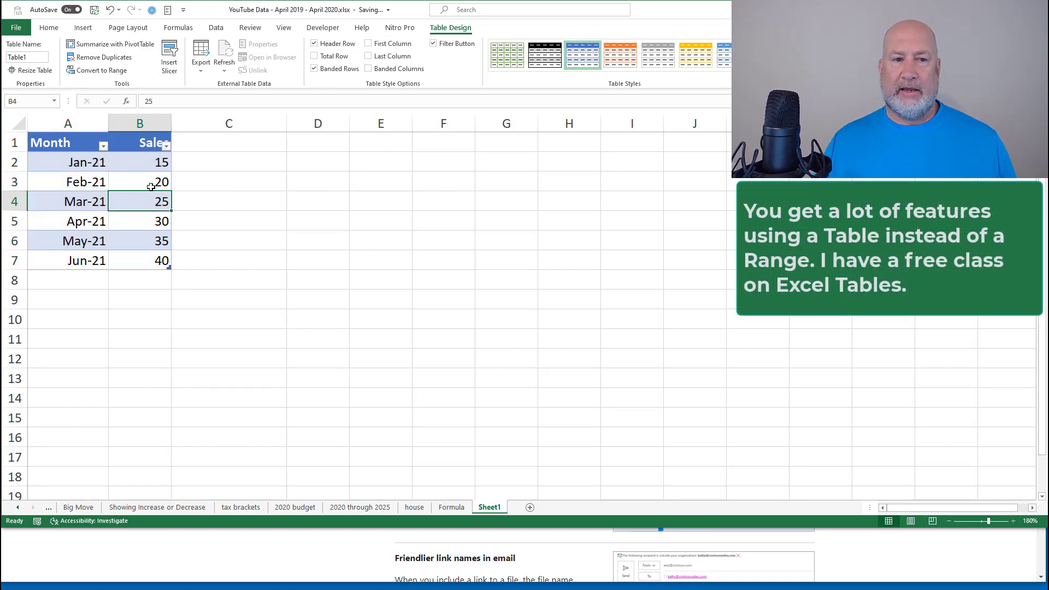
{"action": "left_click", "coordinate": [145, 177]}
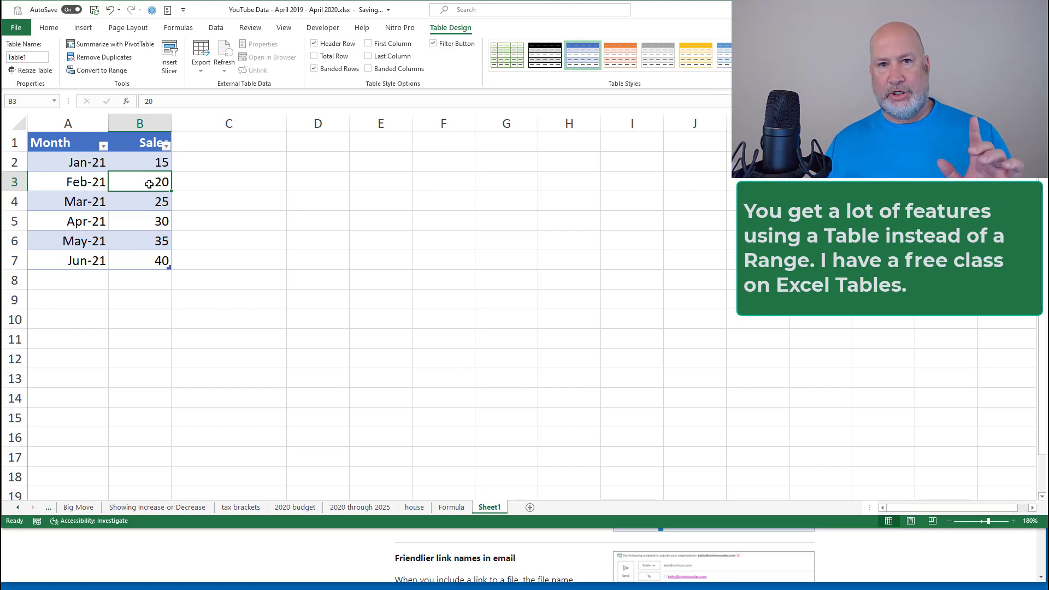
Insert a default 'Sales' column chart with Alt+F1 and move it beside the table near column D.
{"action": "left_click", "coordinate": [83, 28]}
{"action": "left_click", "coordinate": [104, 169]}
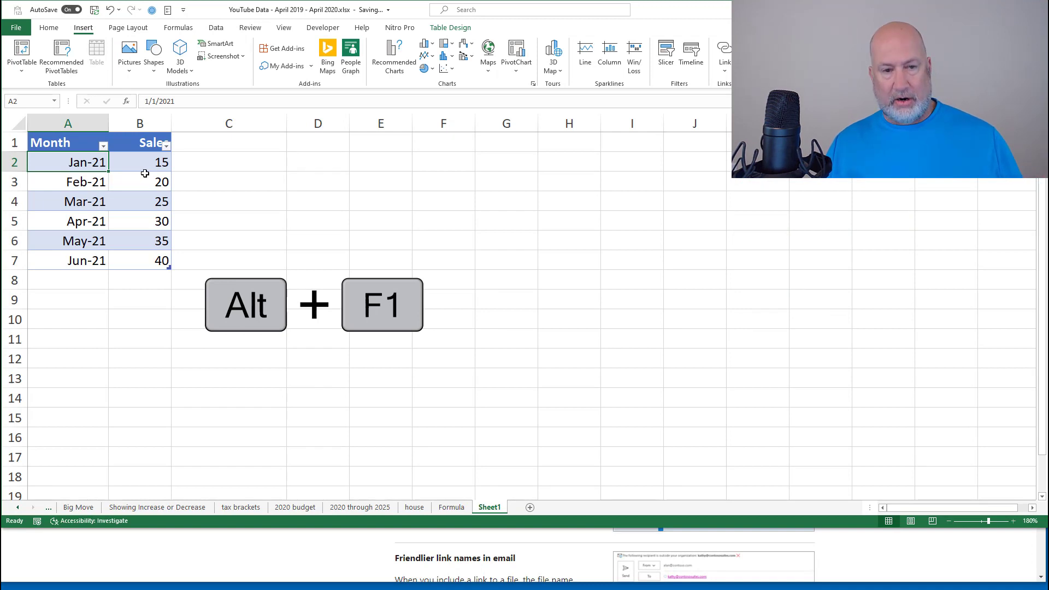
{"action": "key", "text": "alt+F1"}
{"action": "left_click_drag", "start_coordinate": [328, 187], "coordinate": [353, 156]}
{"action": "left_click", "coordinate": [222, 186]}
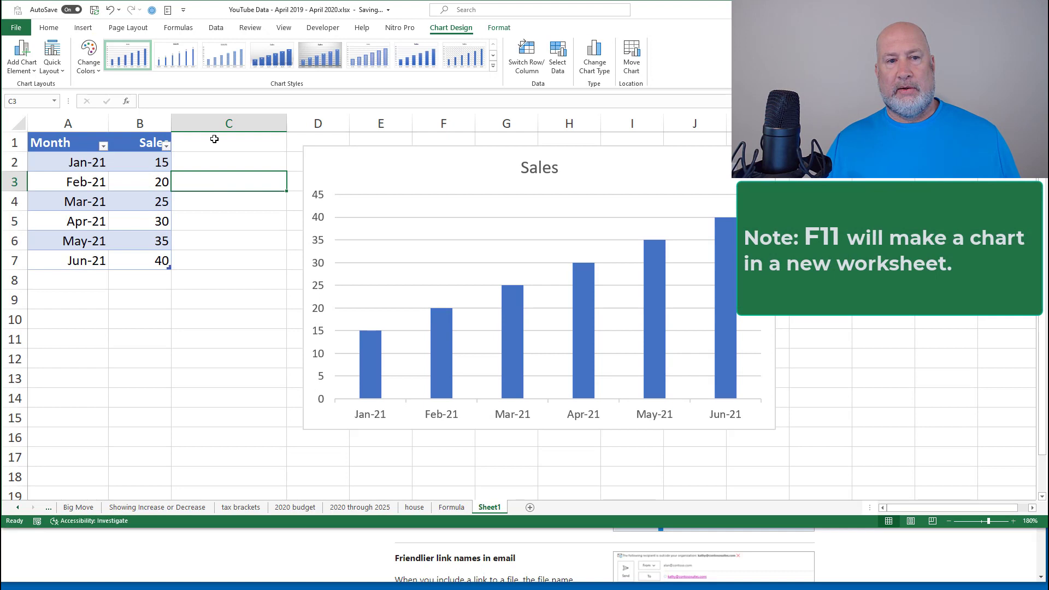
Check Workbook Statistics, which now counts 1 chart, then close it.
{"action": "left_click", "coordinate": [250, 27]}
{"action": "left_click", "coordinate": [80, 58]}
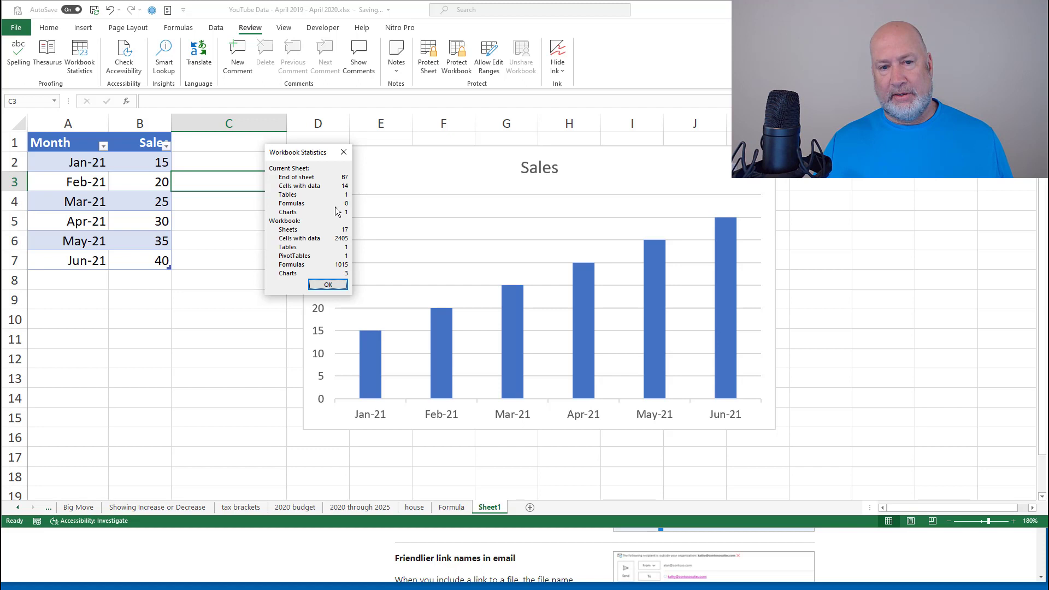
{"action": "left_click", "coordinate": [328, 286]}
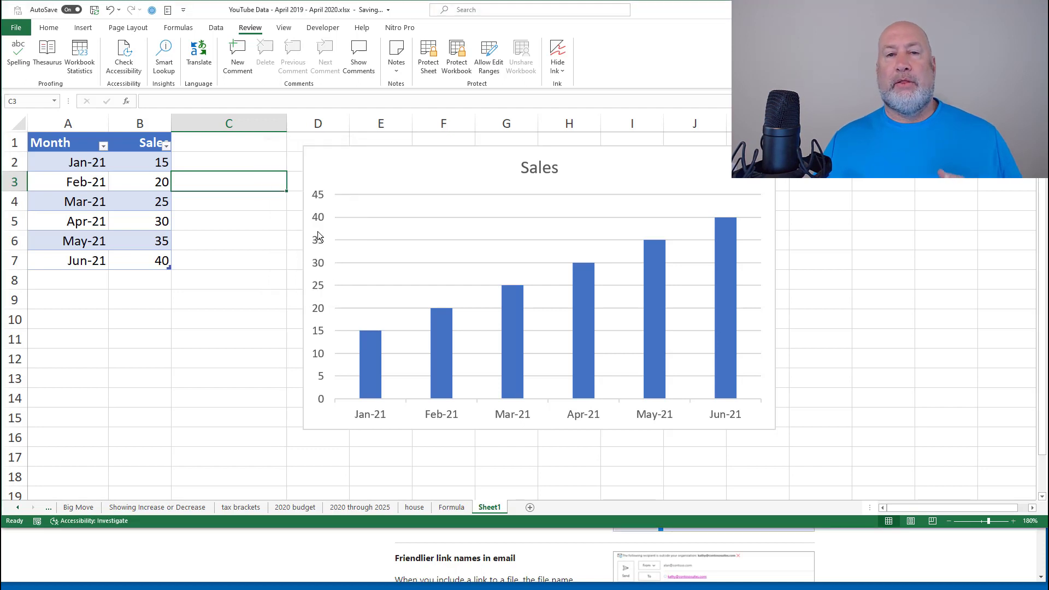
Extend the months from Jun-21 down to Dec-21 in A13 and fill B8:B13 with 50.
{"action": "left_click", "coordinate": [97, 261]}
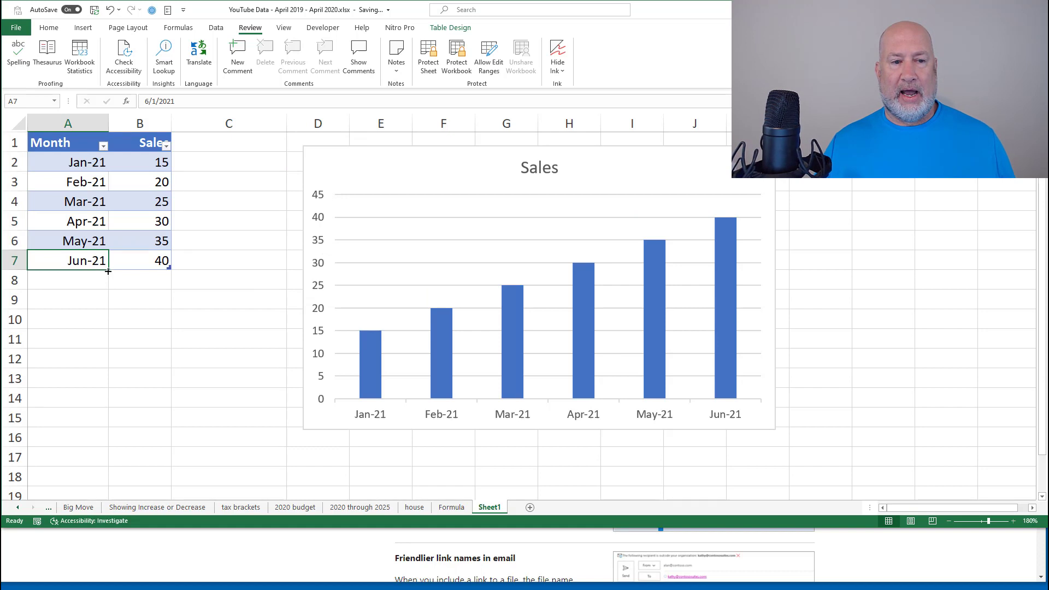
{"action": "left_click_drag", "start_coordinate": [108, 270], "coordinate": [108, 382]}
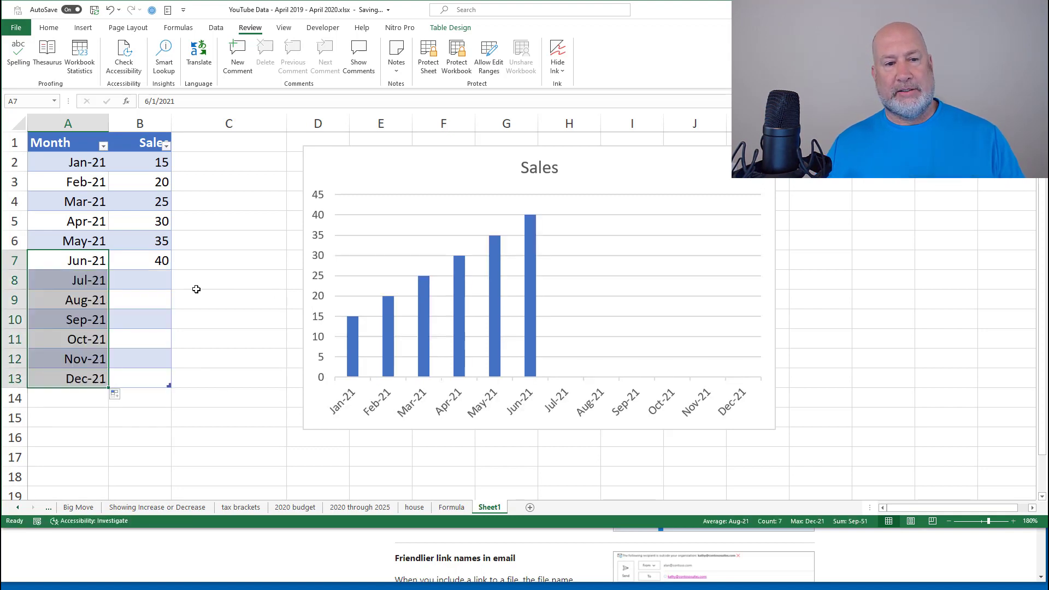
{"action": "left_click_drag", "start_coordinate": [150, 279], "coordinate": [155, 375]}
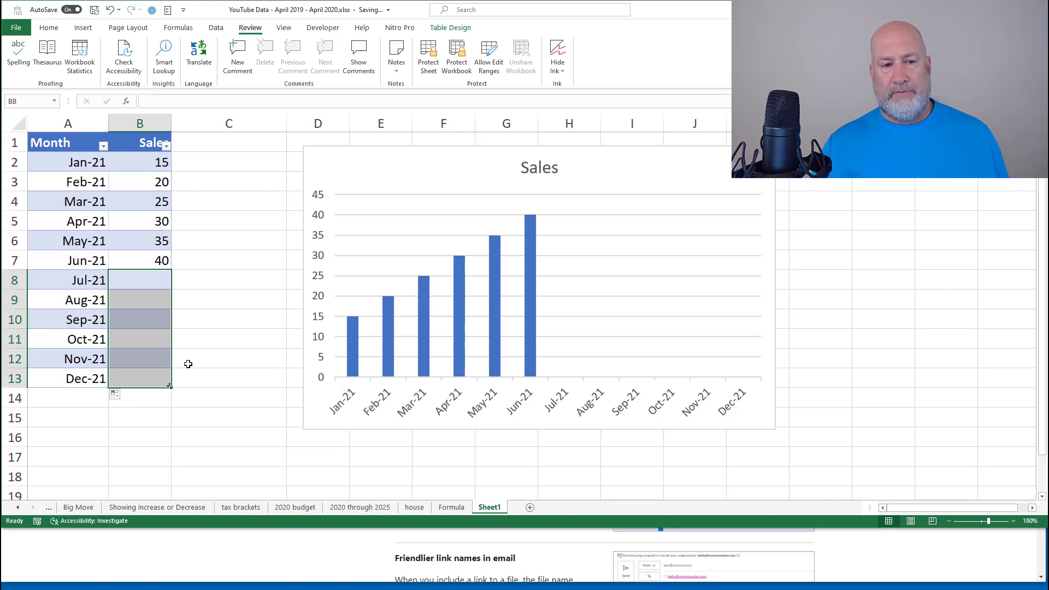
{"action": "type", "text": "50"}
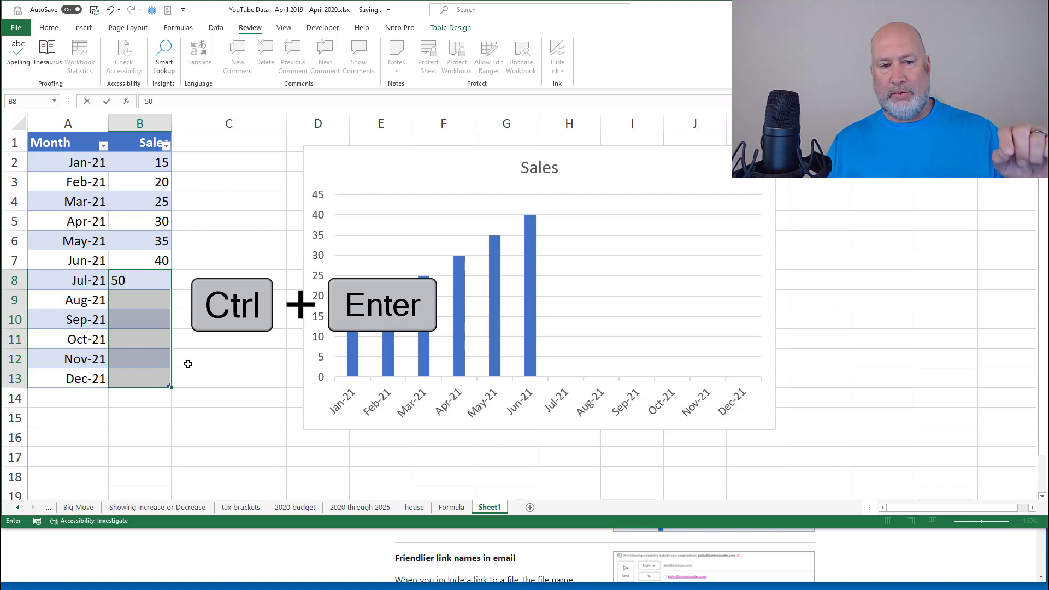
{"action": "key", "text": "ctrl+Return"}
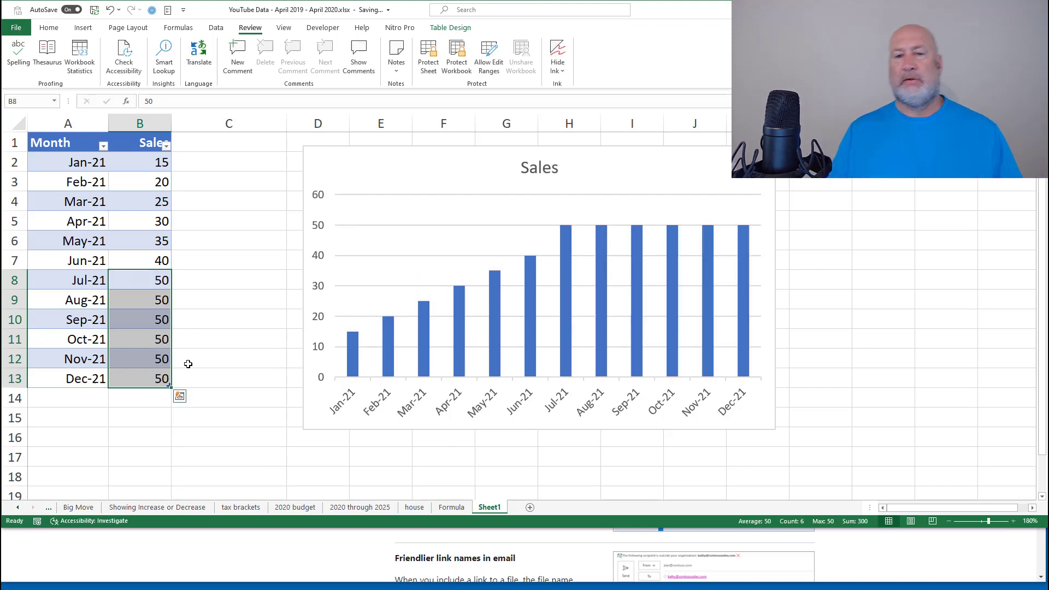
{"action": "left_click", "coordinate": [218, 281]}
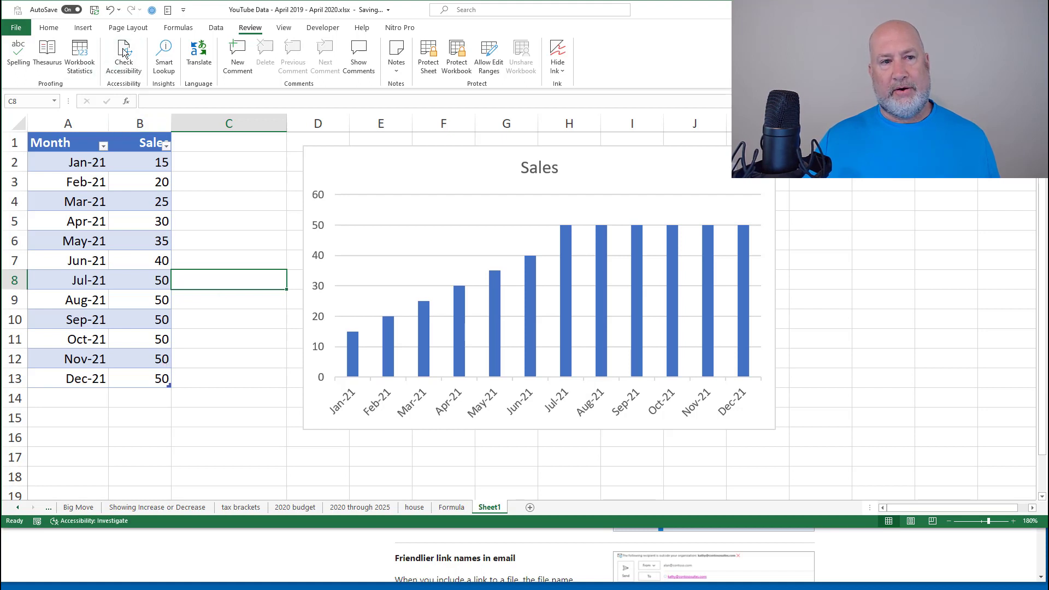
{"action": "left_click", "coordinate": [83, 64]}
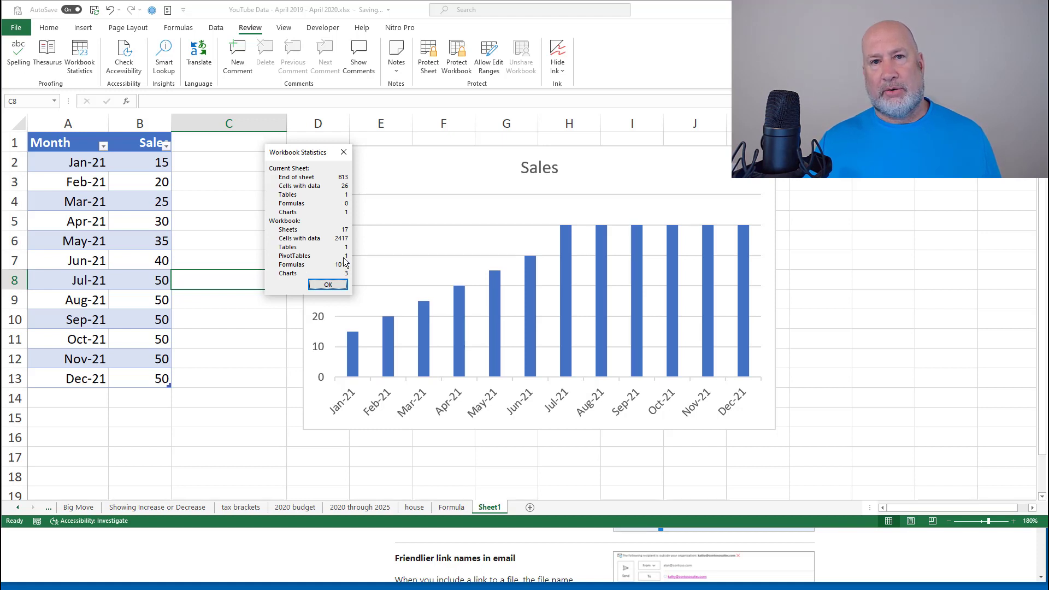
{"action": "left_click", "coordinate": [321, 284]}
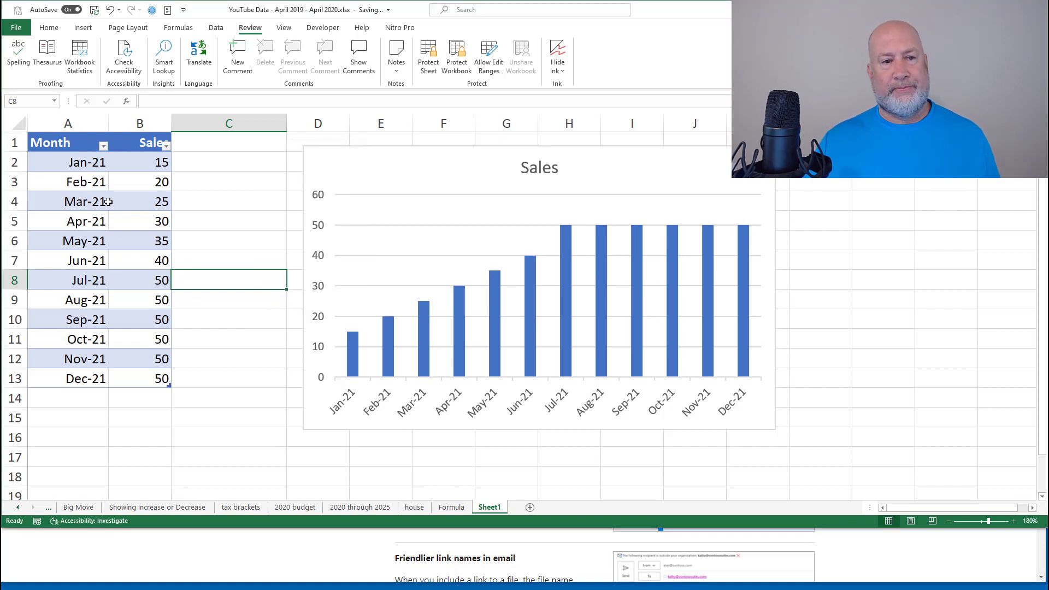
{"action": "left_click", "coordinate": [131, 190]}
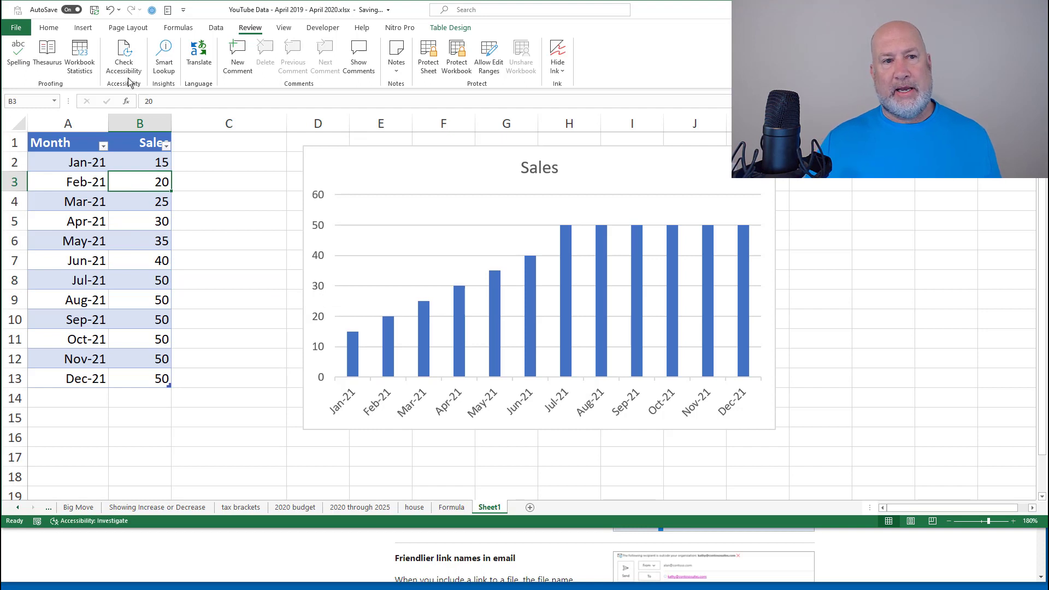
Build a Sheet2 PivotTable of Sum of Sales by Month (total 465), then check statistics showing 2 PivotTables.
{"action": "left_click", "coordinate": [81, 28]}
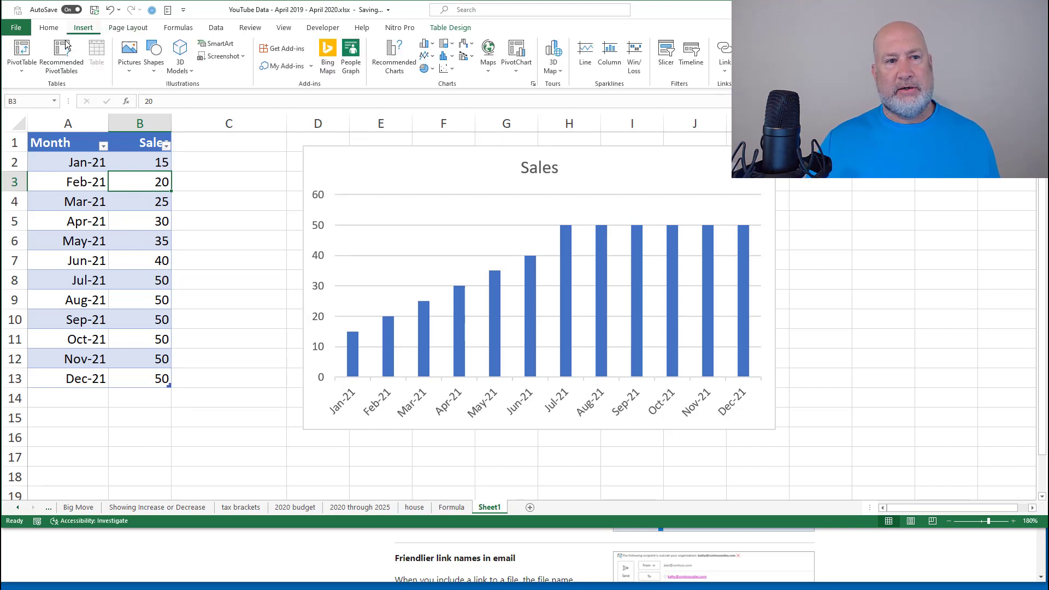
{"action": "left_click", "coordinate": [27, 51]}
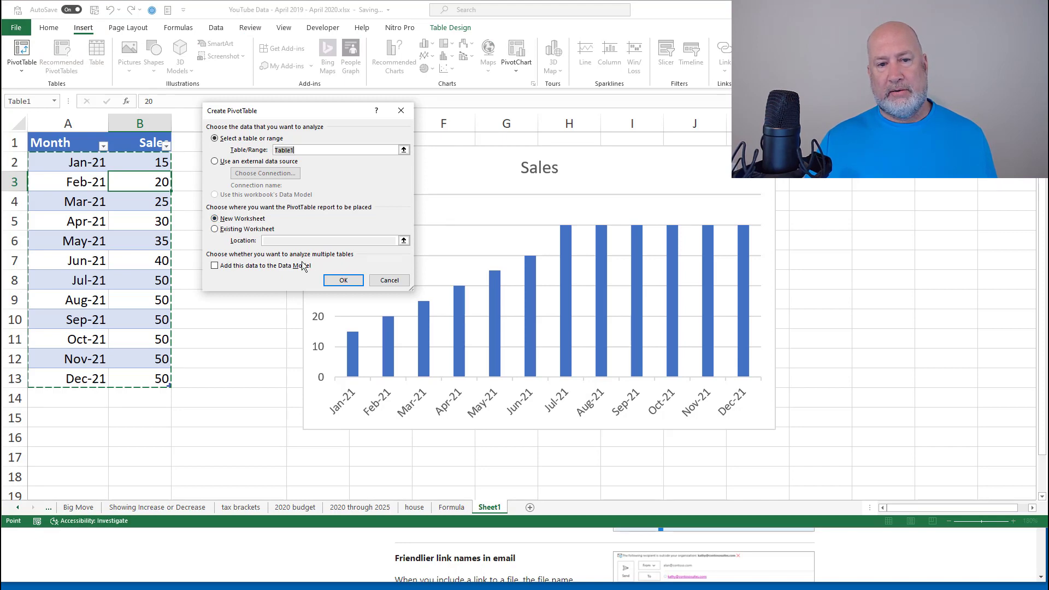
{"action": "left_click", "coordinate": [339, 285]}
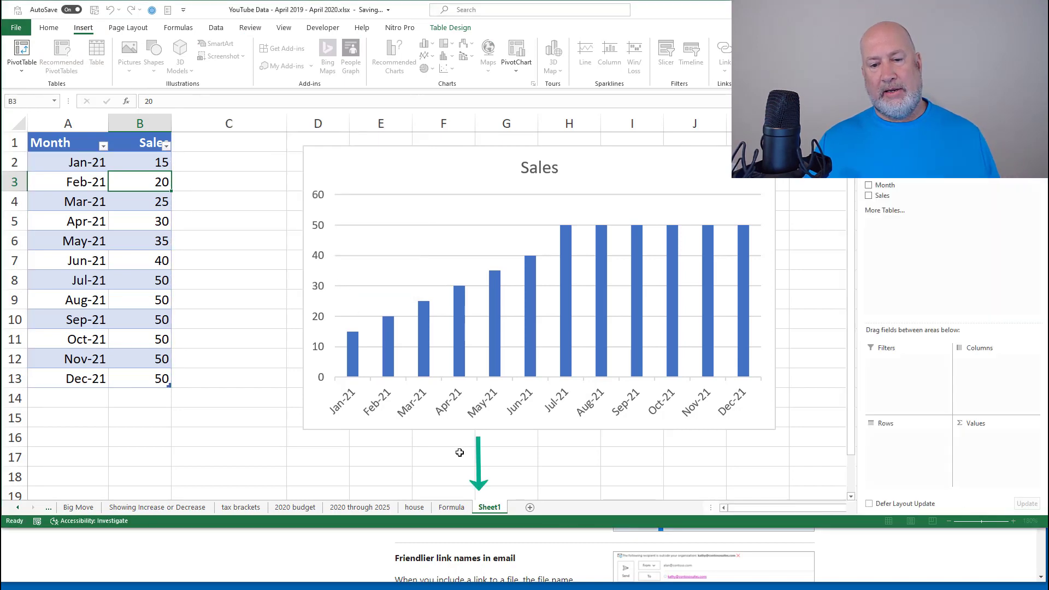
{"action": "left_click", "coordinate": [869, 186]}
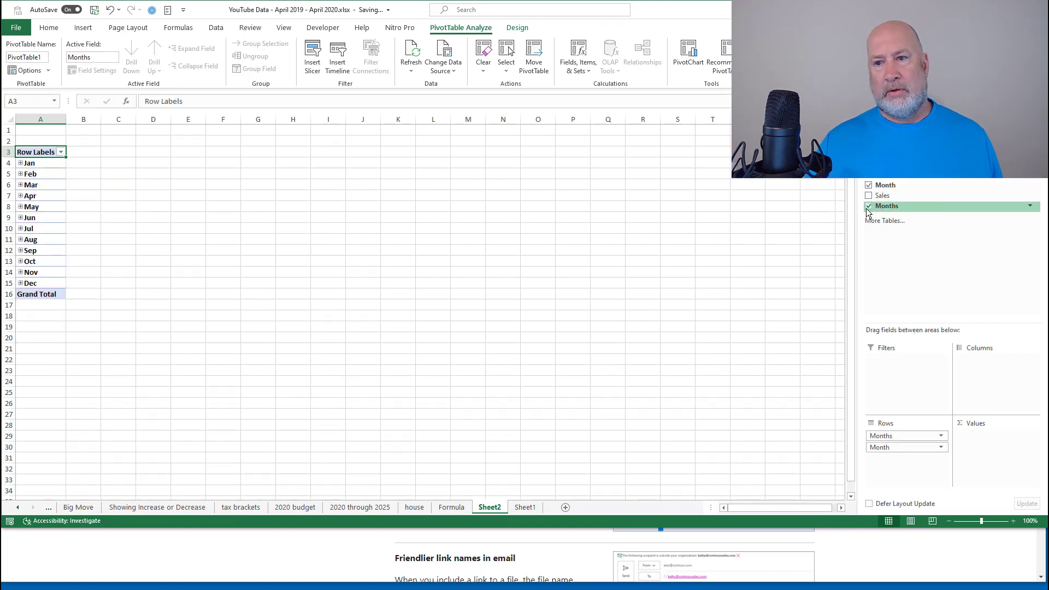
{"action": "left_click", "coordinate": [869, 195]}
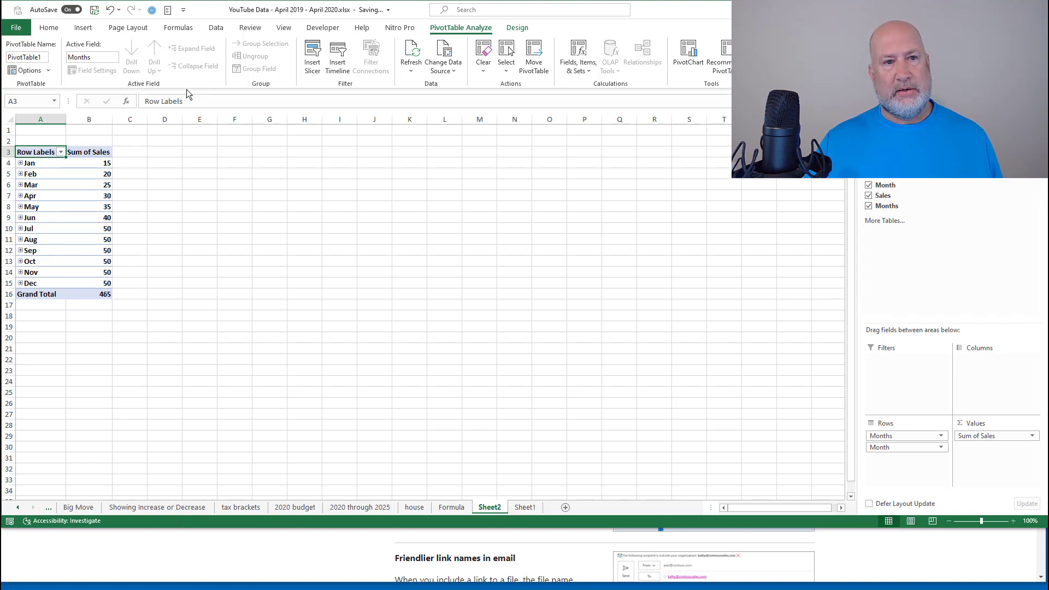
{"action": "left_click", "coordinate": [249, 28]}
{"action": "left_click", "coordinate": [80, 57]}
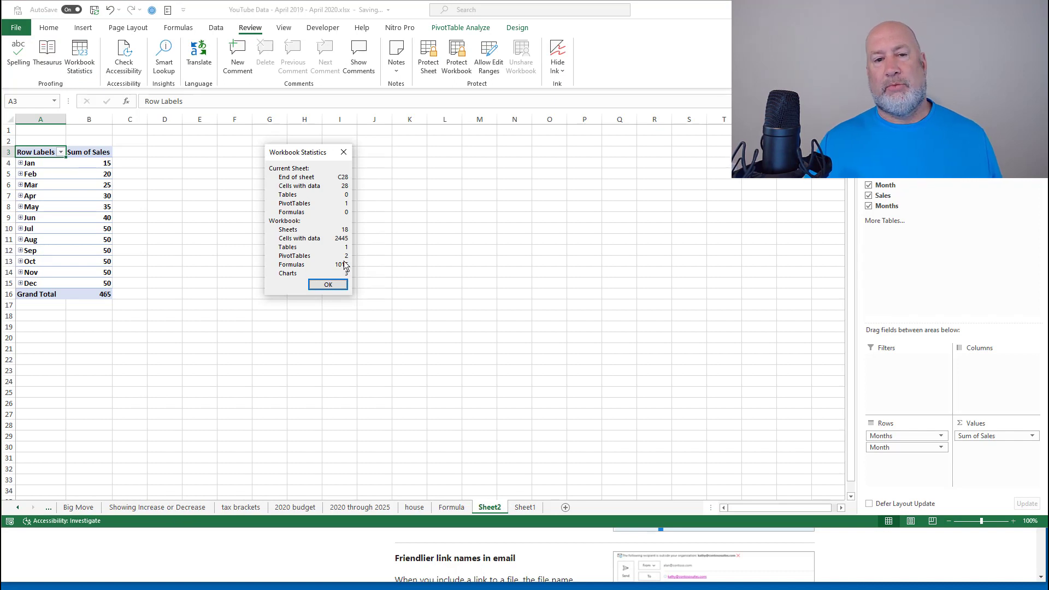
Reopen Workbook Statistics on Sheet1, showing 26 cells with data, 1 table and 1 chart.
{"action": "left_click", "coordinate": [328, 285]}
{"action": "left_click", "coordinate": [527, 508]}
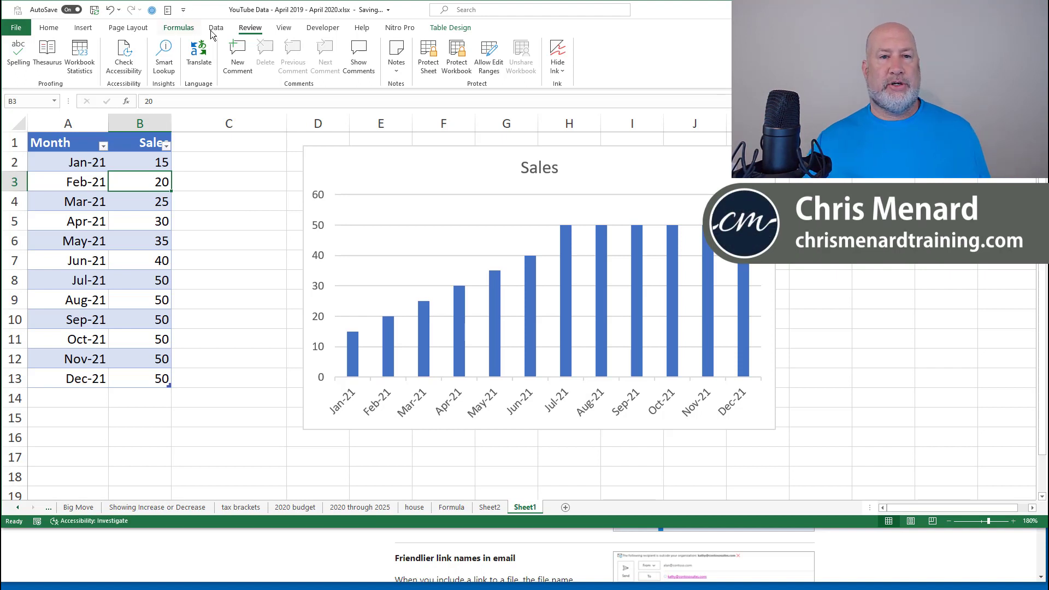
{"action": "left_click", "coordinate": [82, 60]}
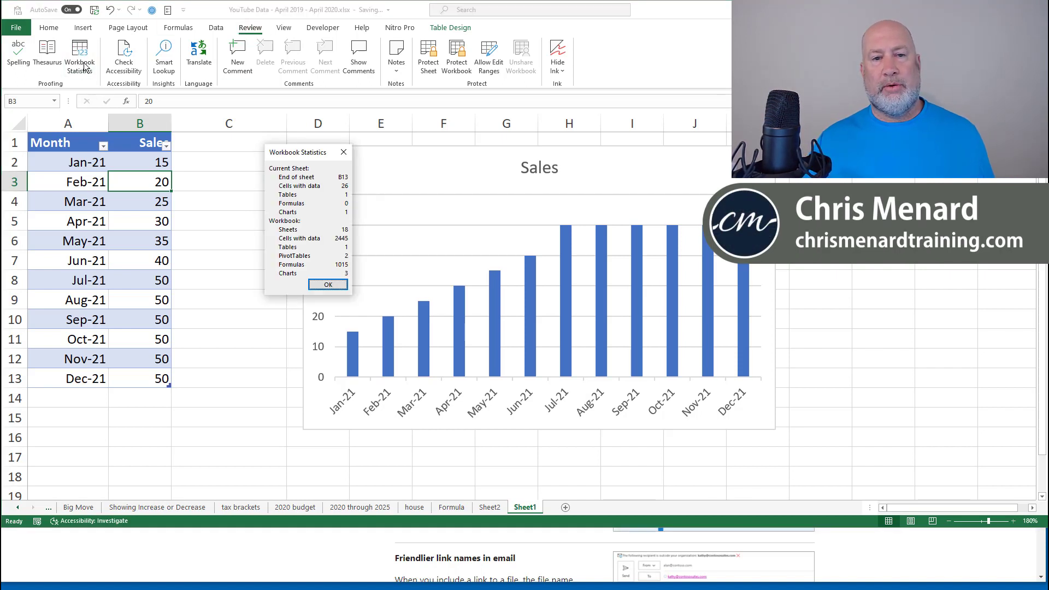
{"action": "left_click_drag", "start_coordinate": [284, 153], "coordinate": [207, 154]}
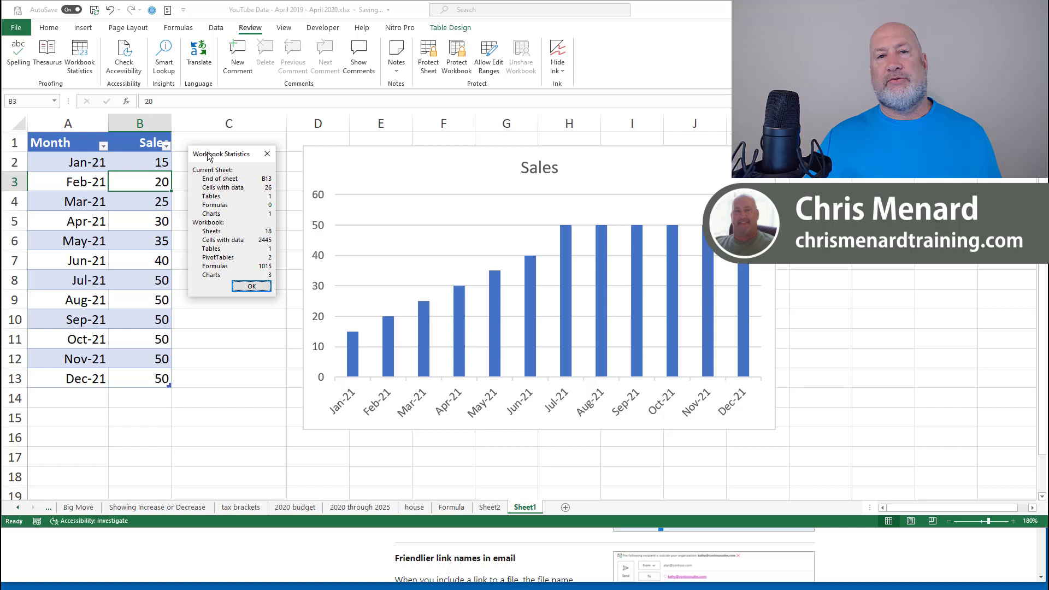